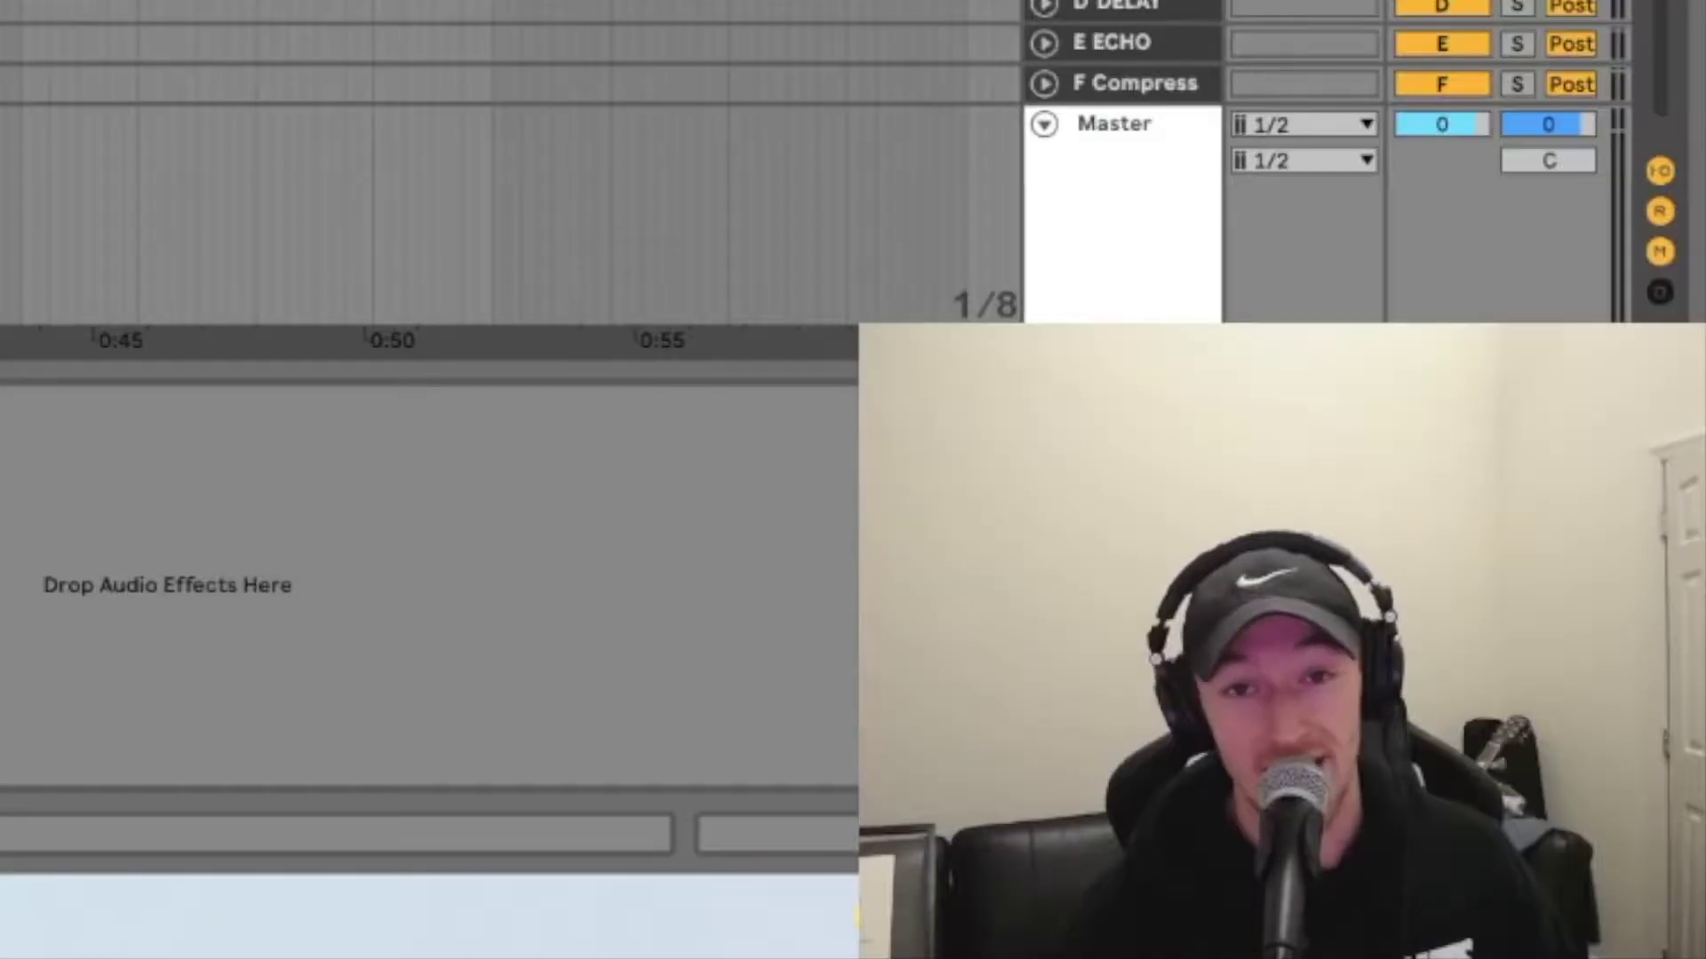
# Step: Put the playback start at 8.4.1, just before the song clip, zoom out slightly and start playback
pyautogui.click(349, 95)
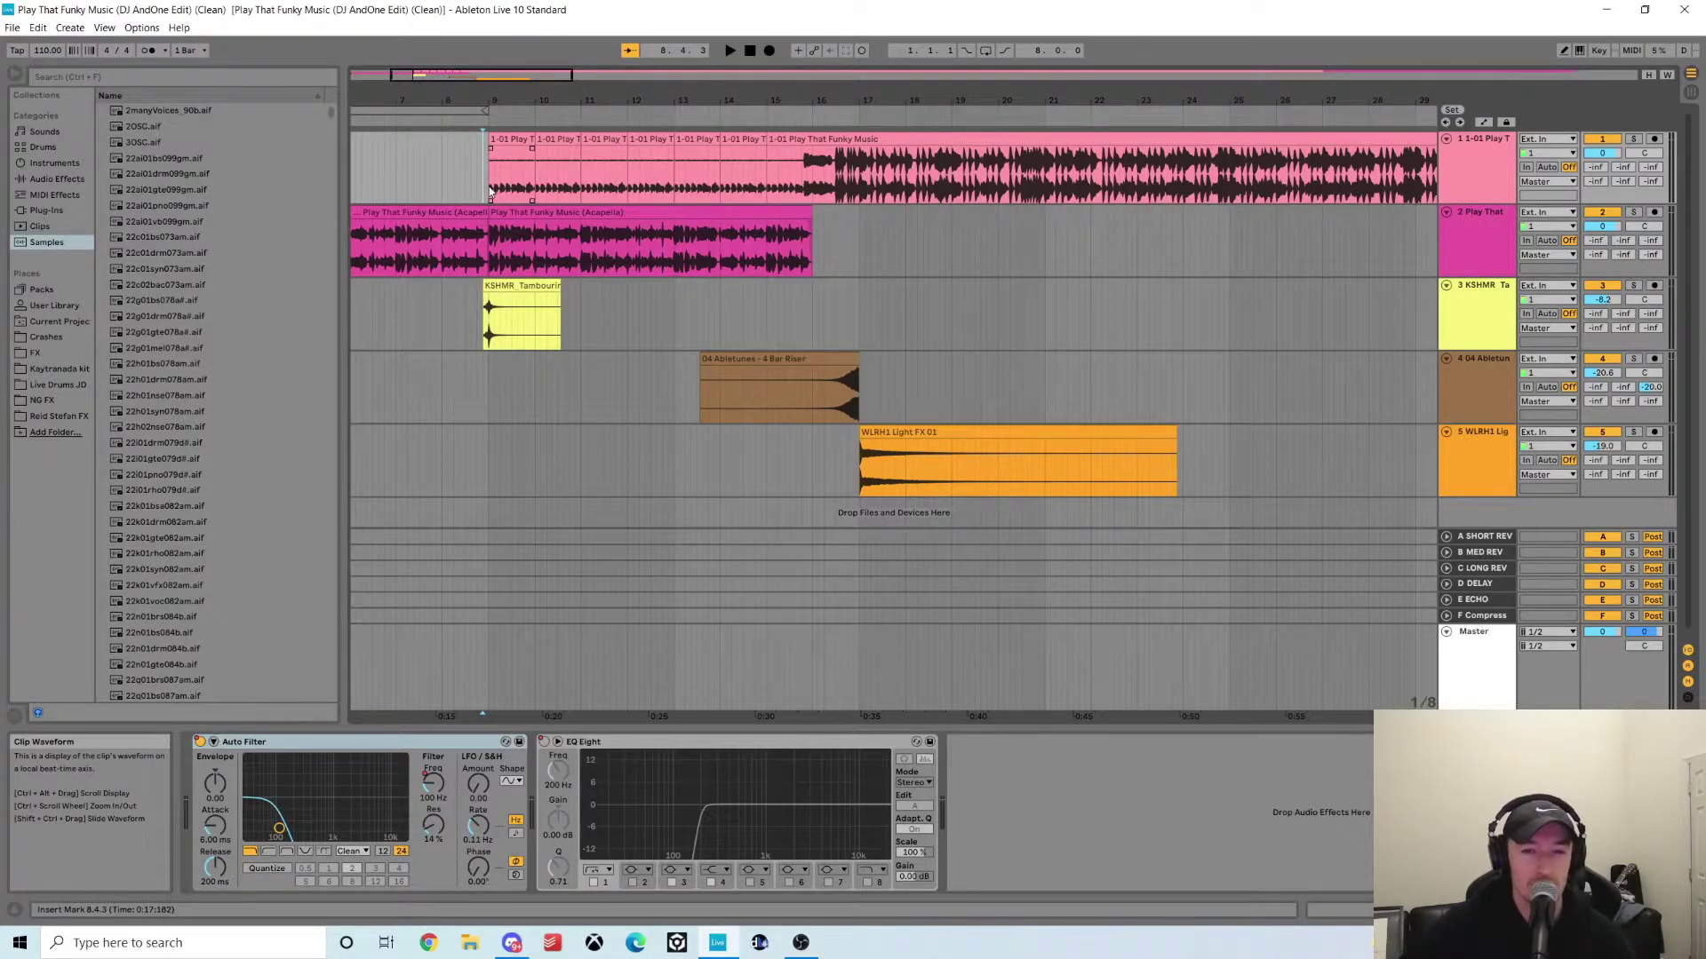
pyautogui.click(478, 172)
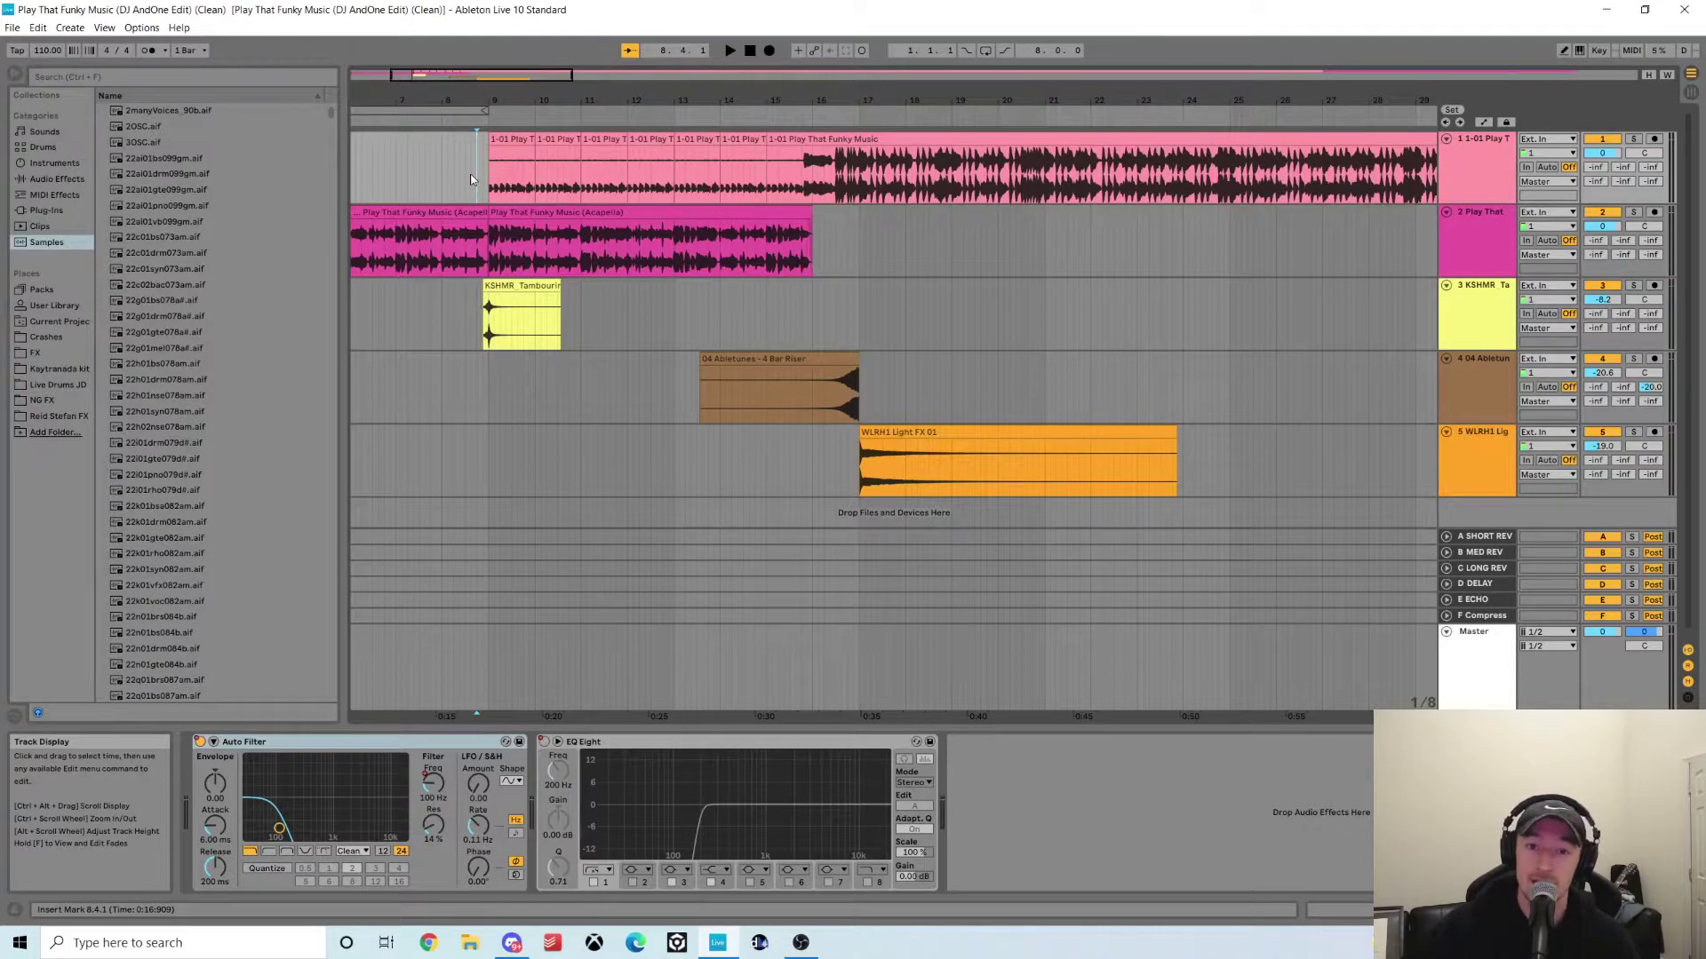
pyautogui.moveTo(409, 107); pyautogui.dragTo(439, 103)
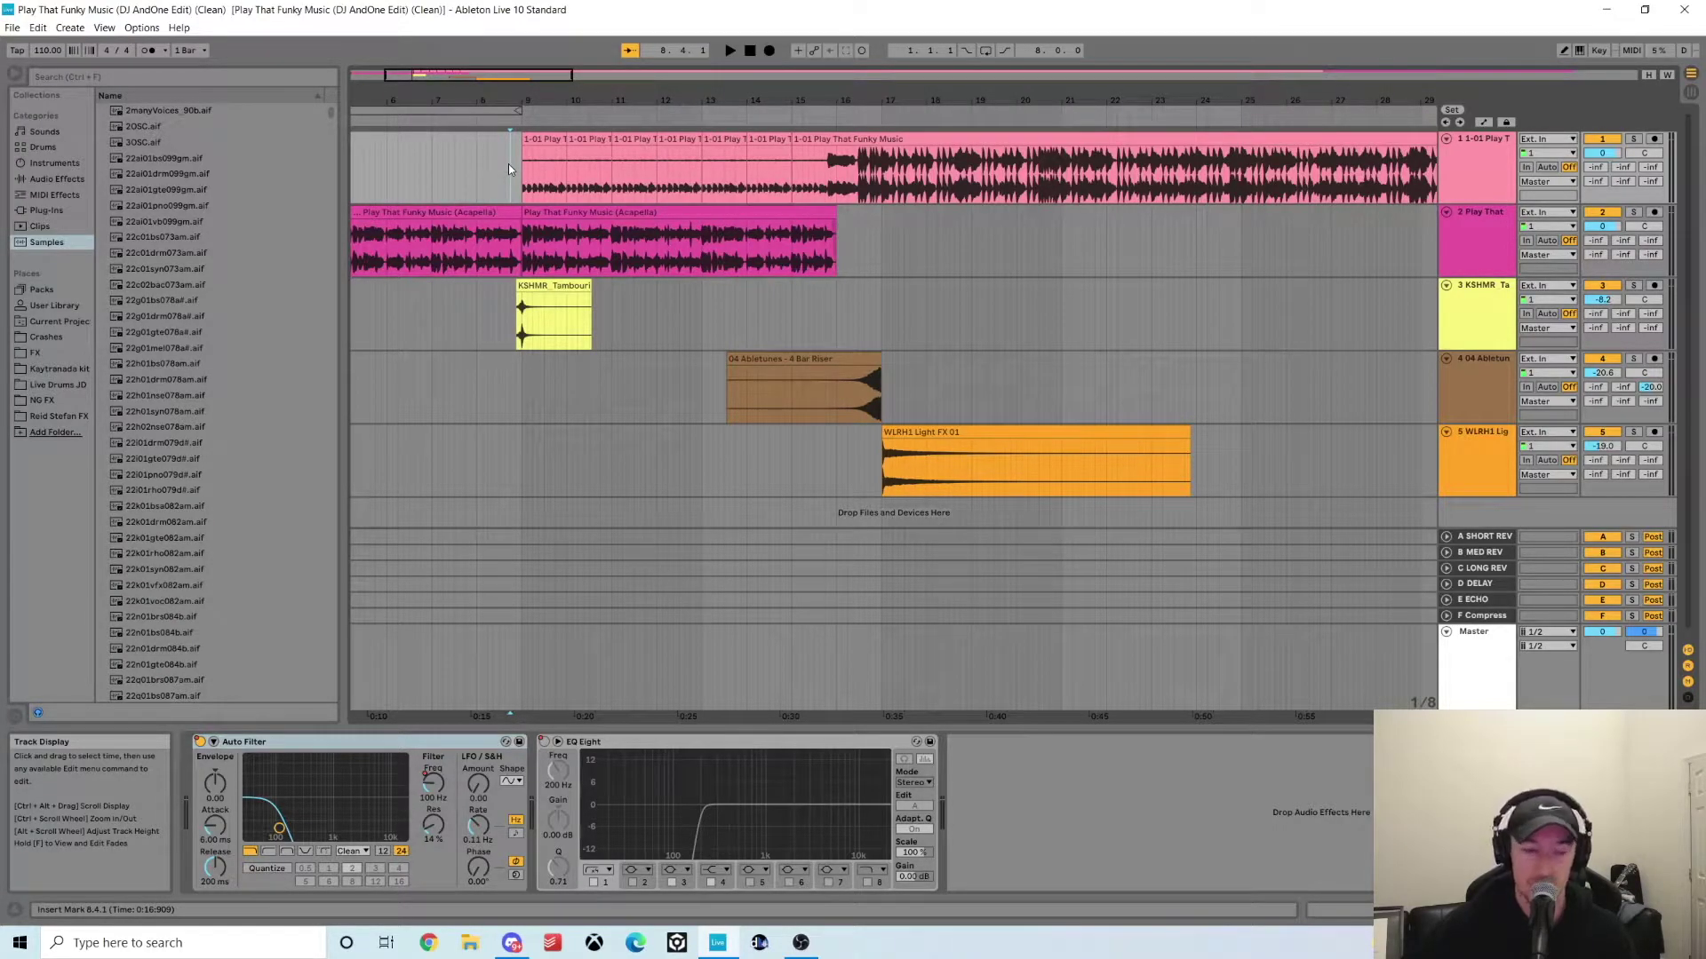
pyautogui.press('space')
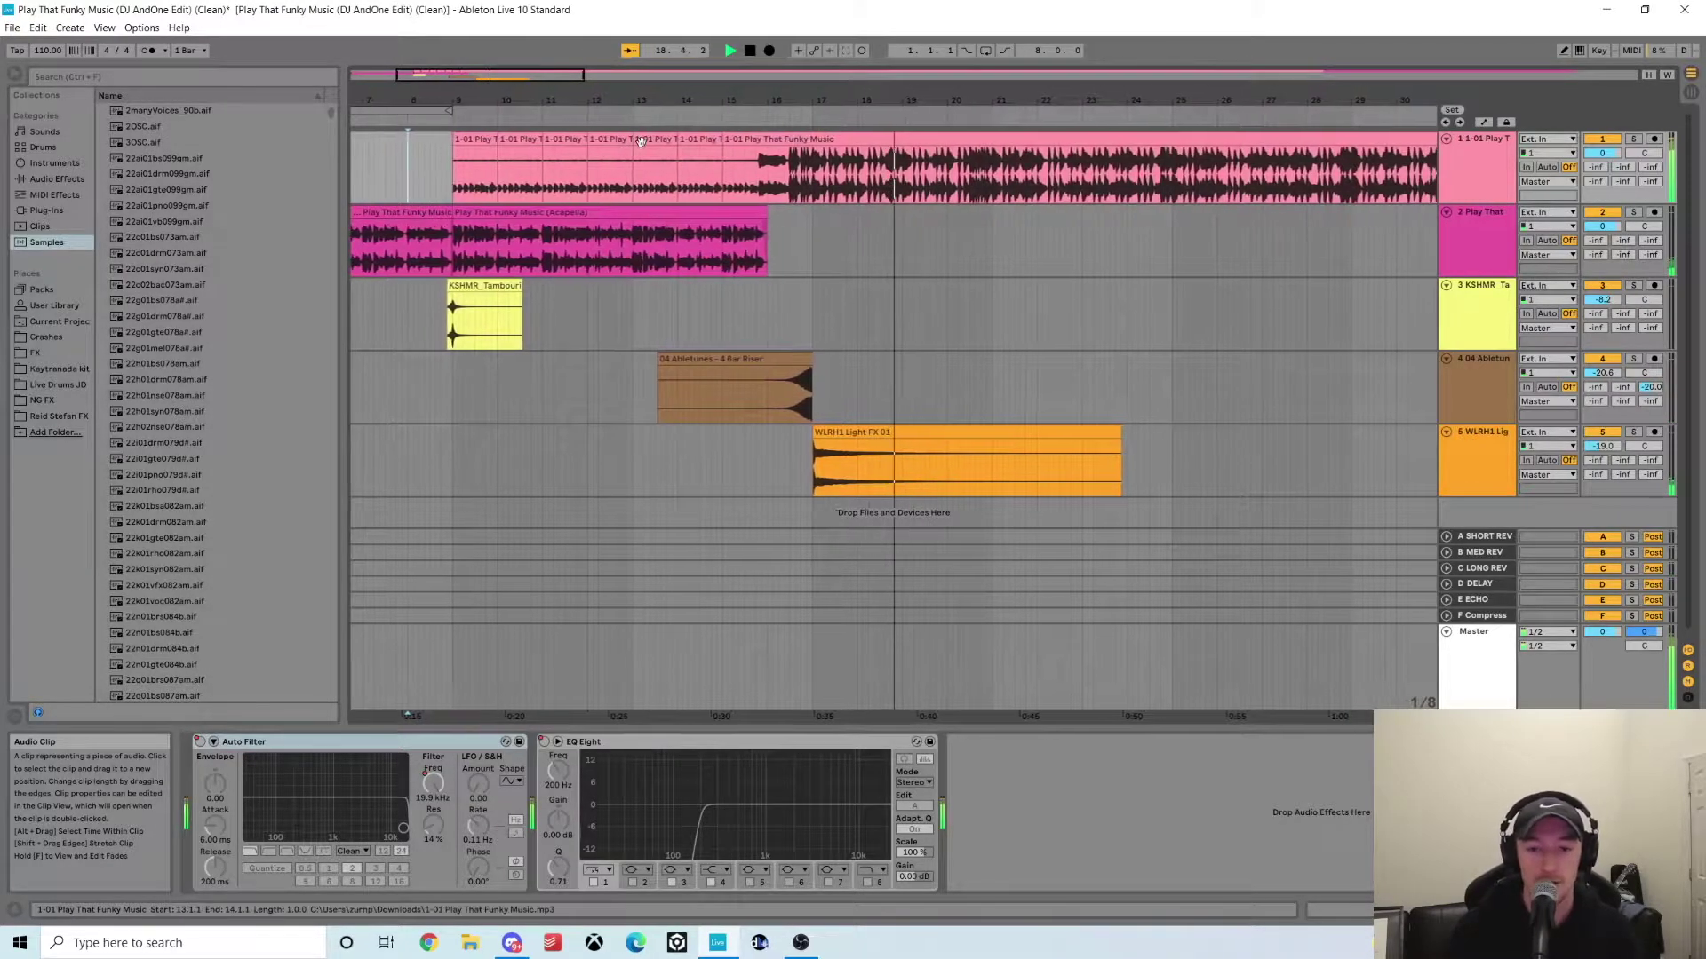
# Step: Stop playback, solo the acapella on track 2, preview it, then launch the web browser
pyautogui.press('space')
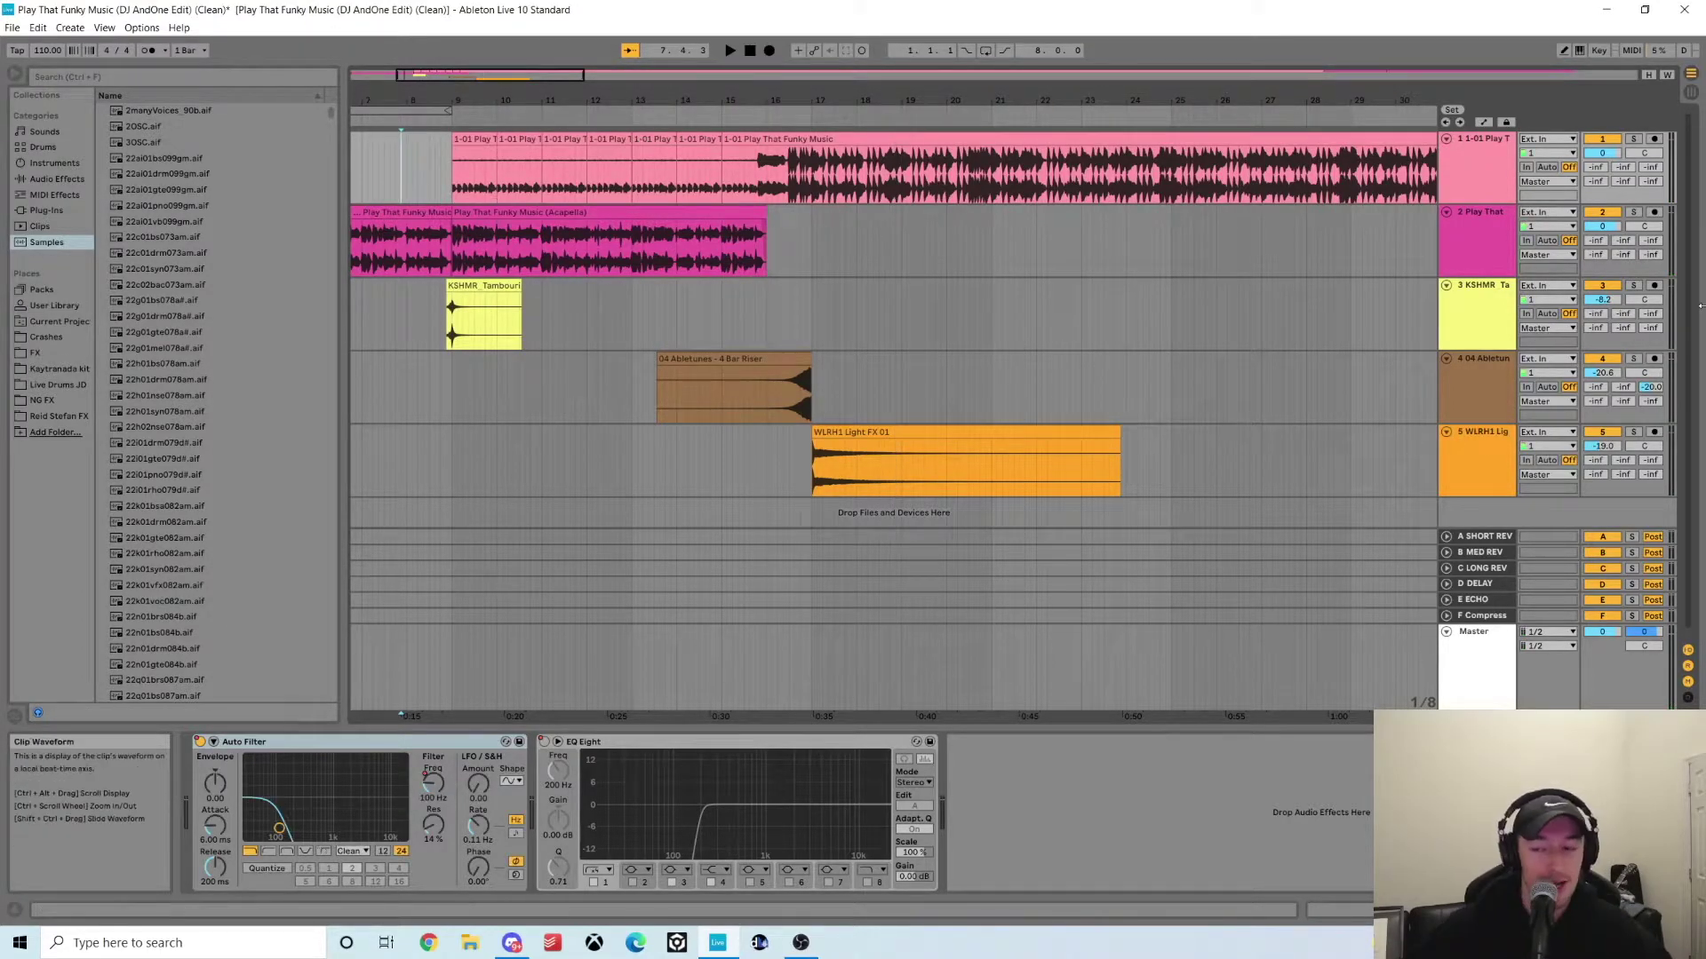
pyautogui.click(1637, 212)
pyautogui.press('space')
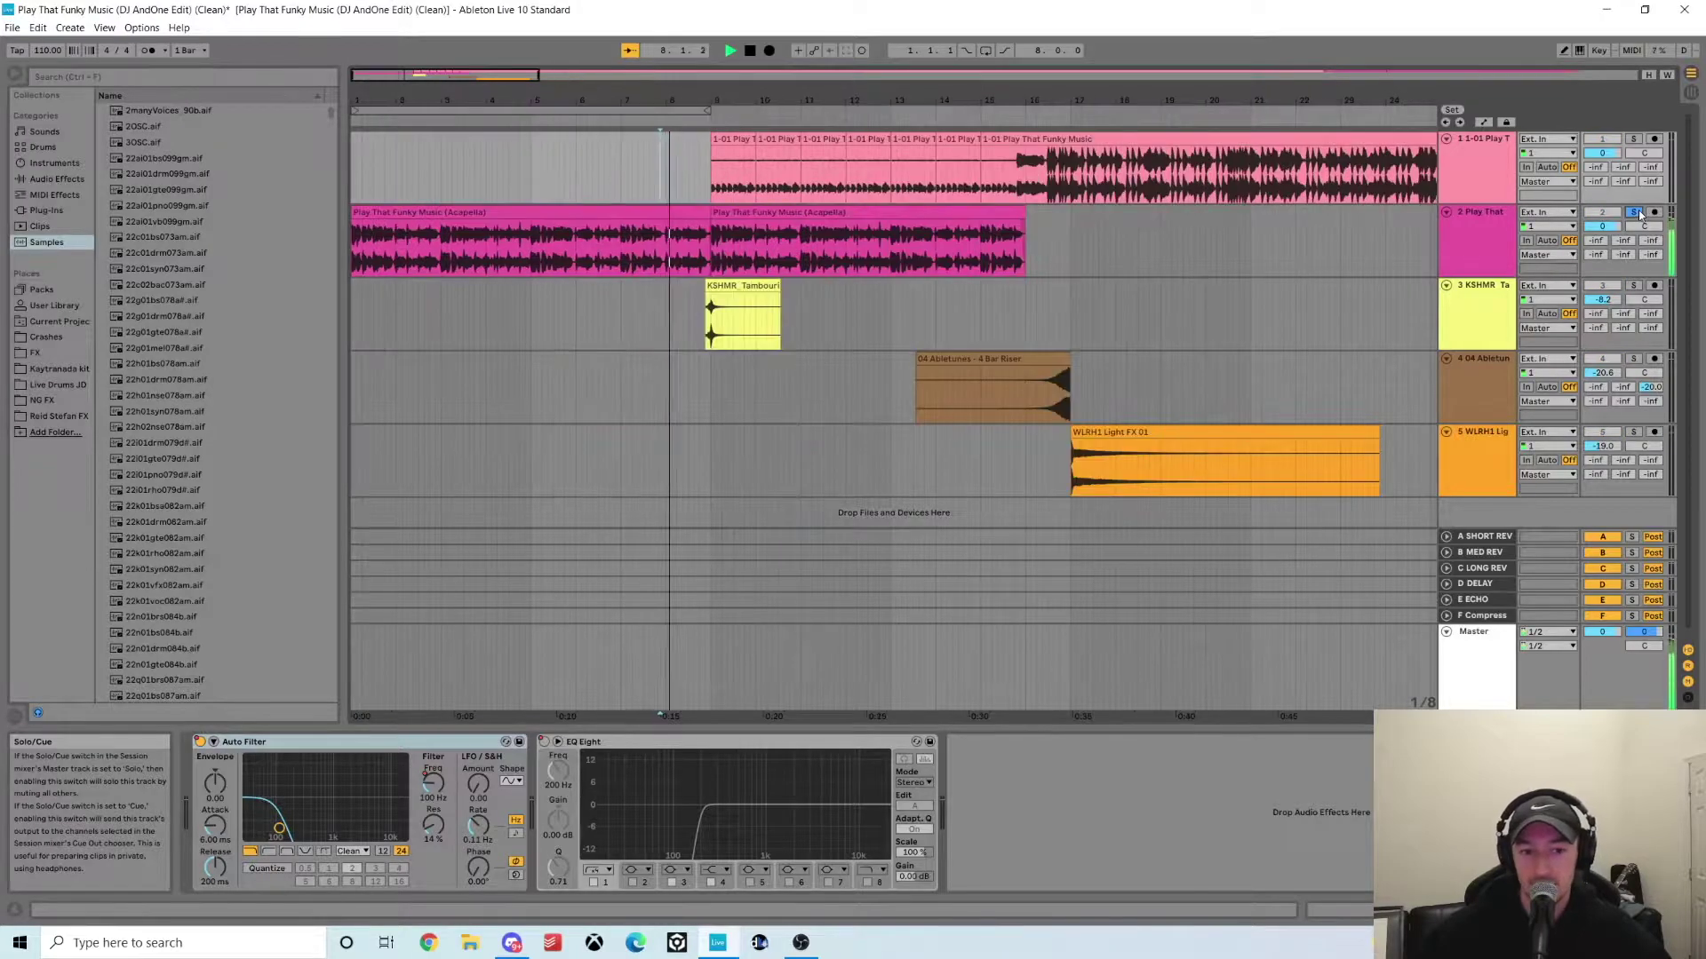
pyautogui.press('space')
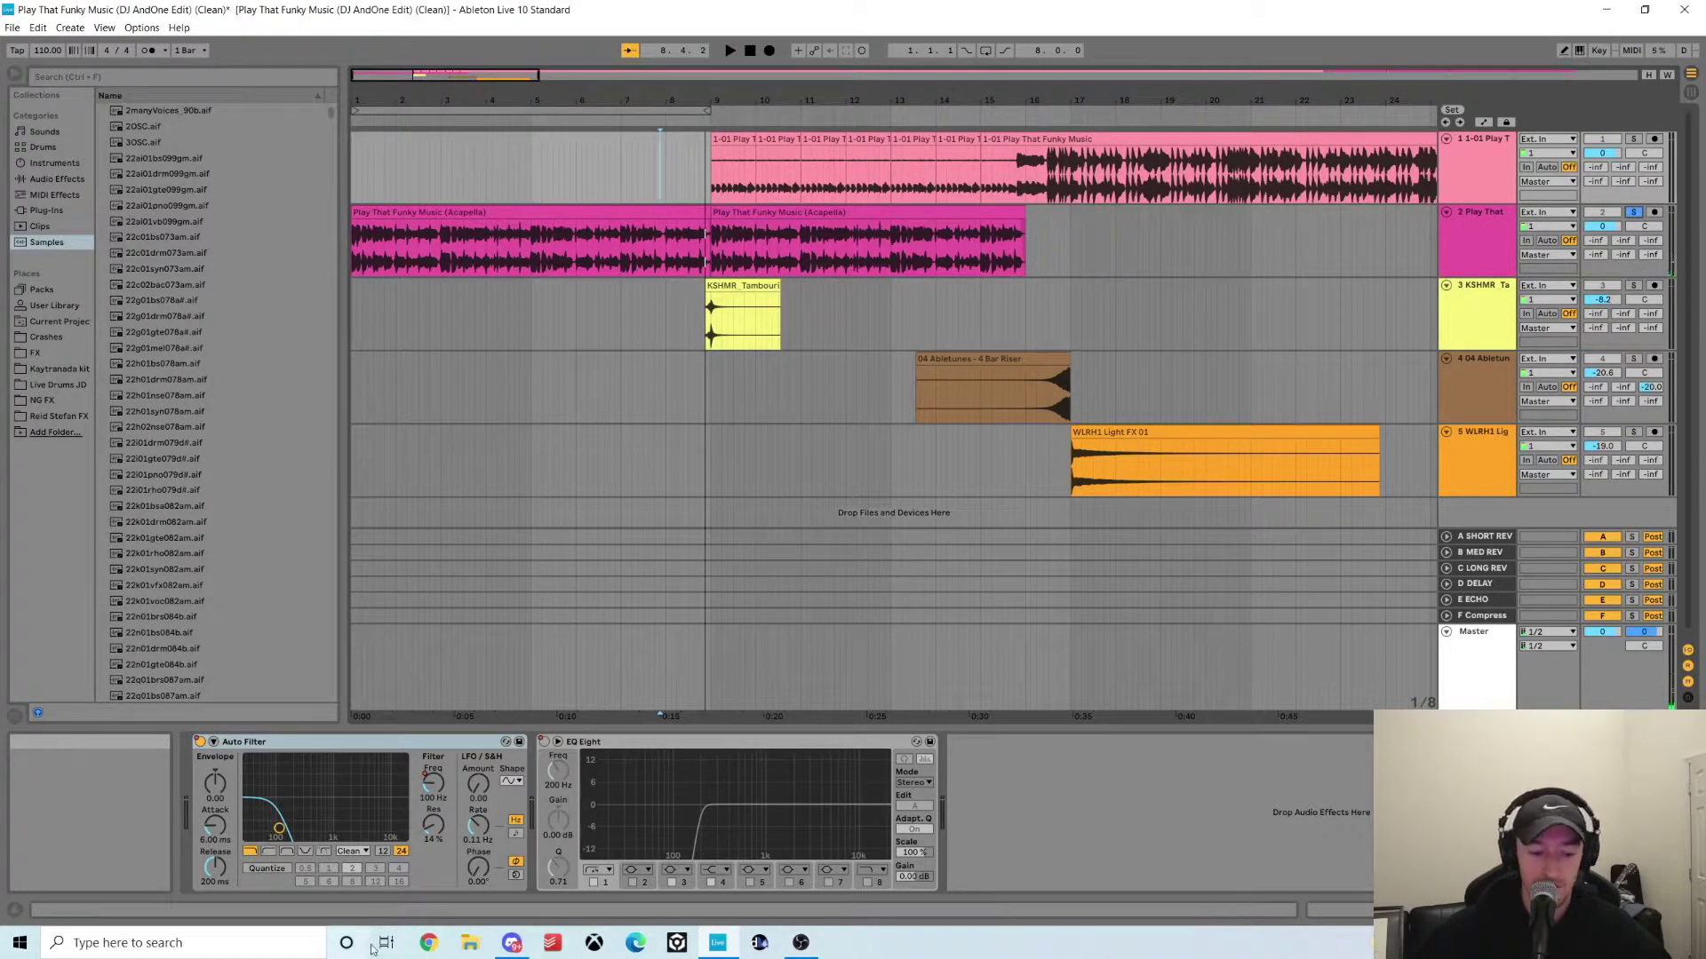
pyautogui.click(429, 943)
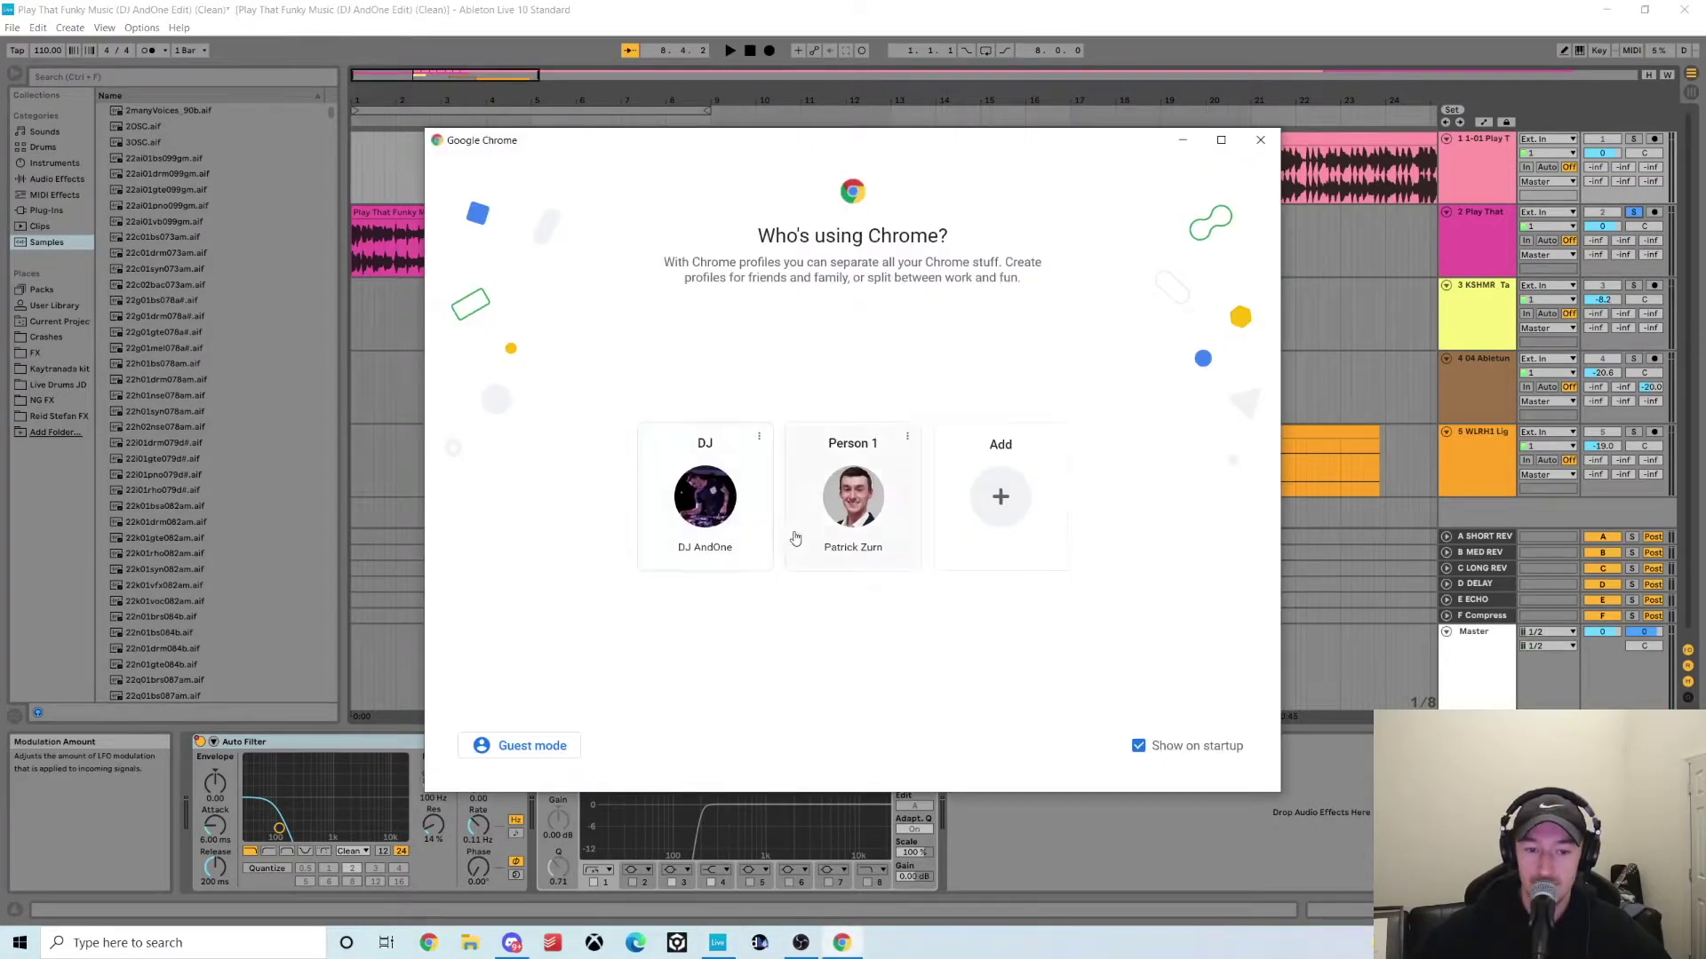
# Step: In Chrome under the chosen profile, go to remixpacks.ru and open its top popular stems list
pyautogui.click(757, 522)
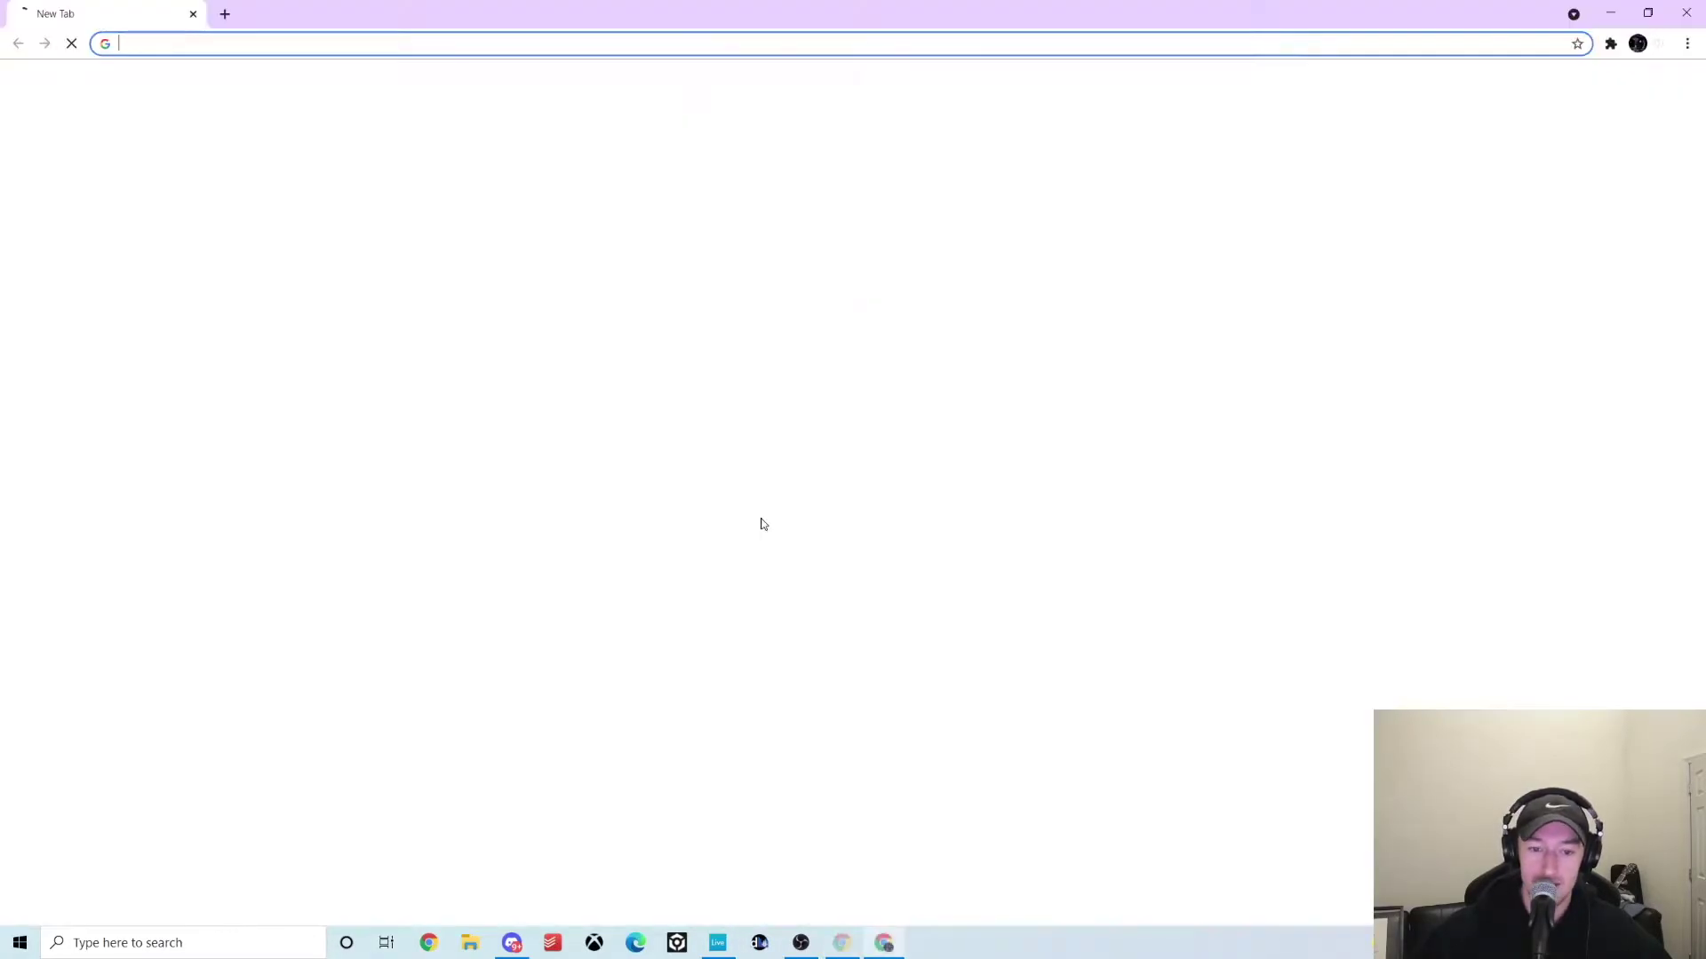
pyautogui.click(402, 49)
pyautogui.write('remi')
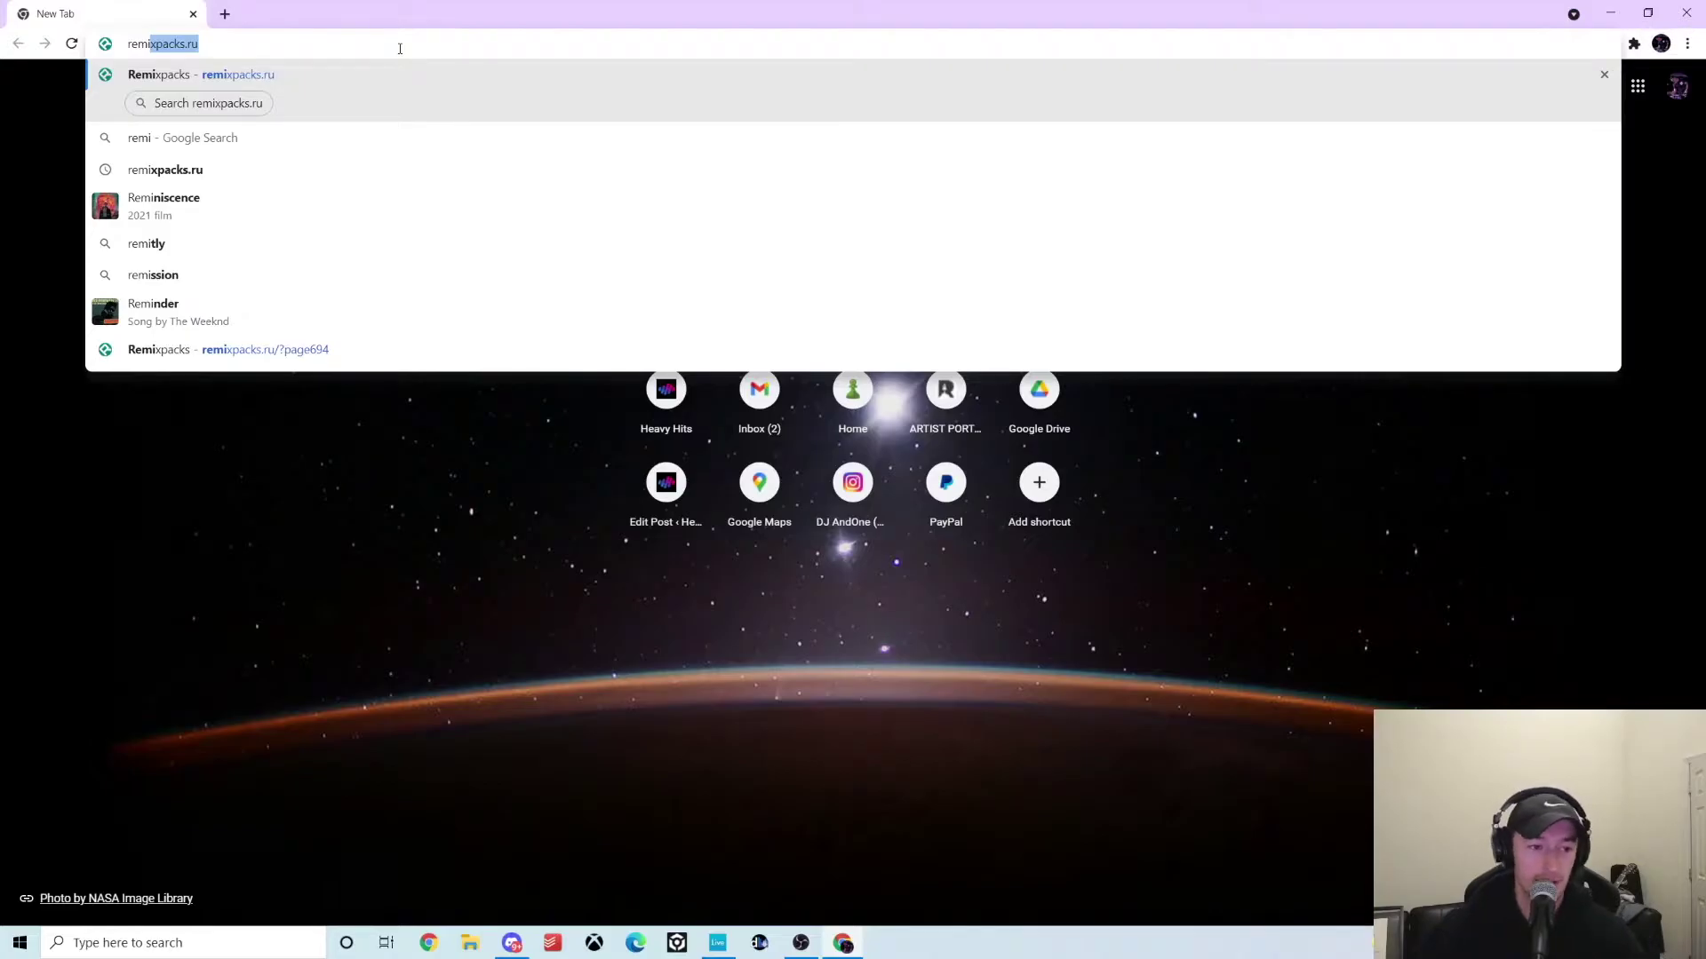
pyautogui.press('Return')
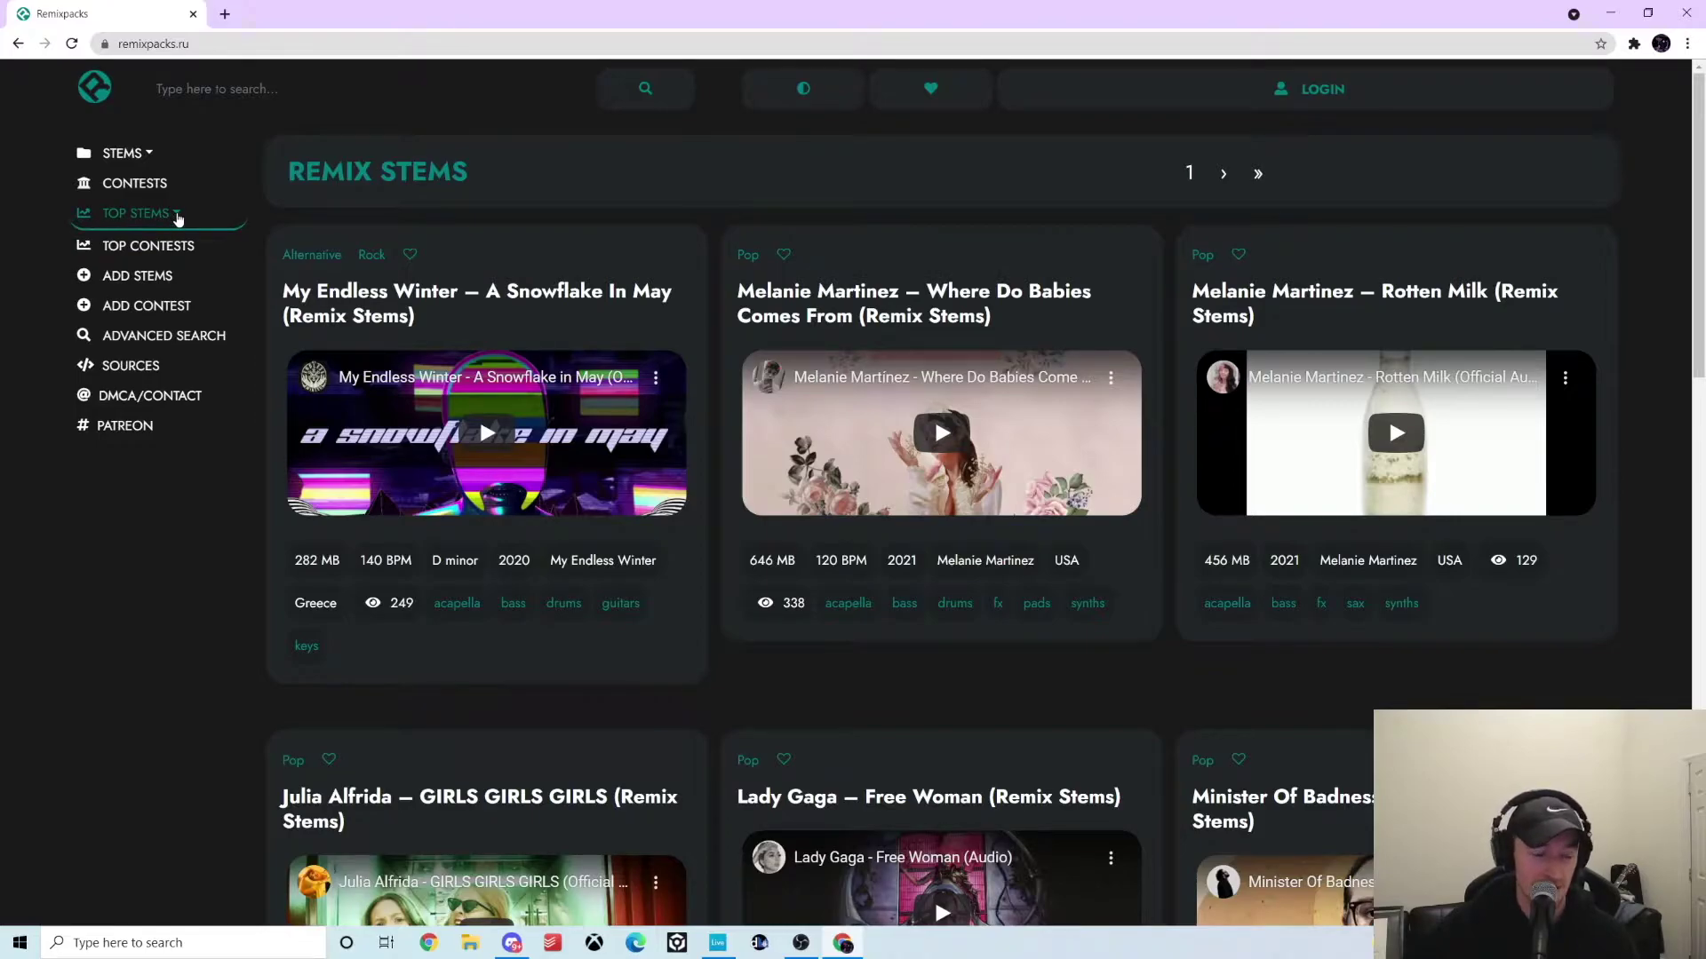
pyautogui.click(178, 217)
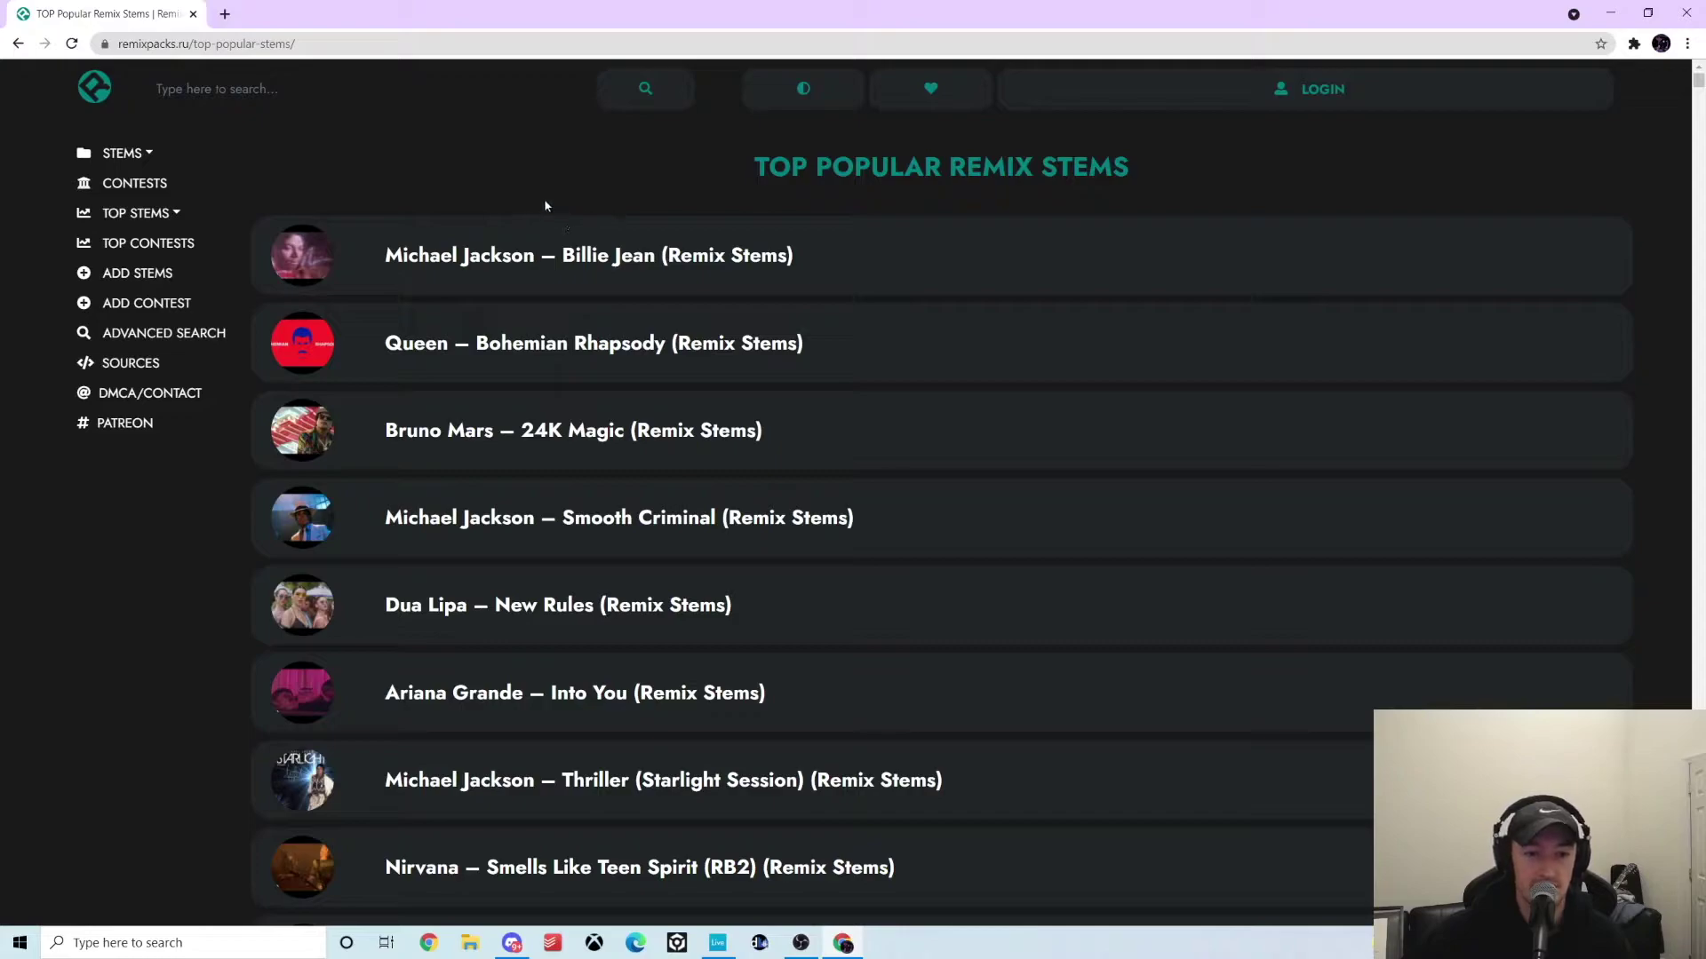
# Step: Scroll down the Top Popular Remix Stems list to tracks like Alone, Bangarang and Every Breath You Take
pyautogui.scroll(-1, 635, 291)
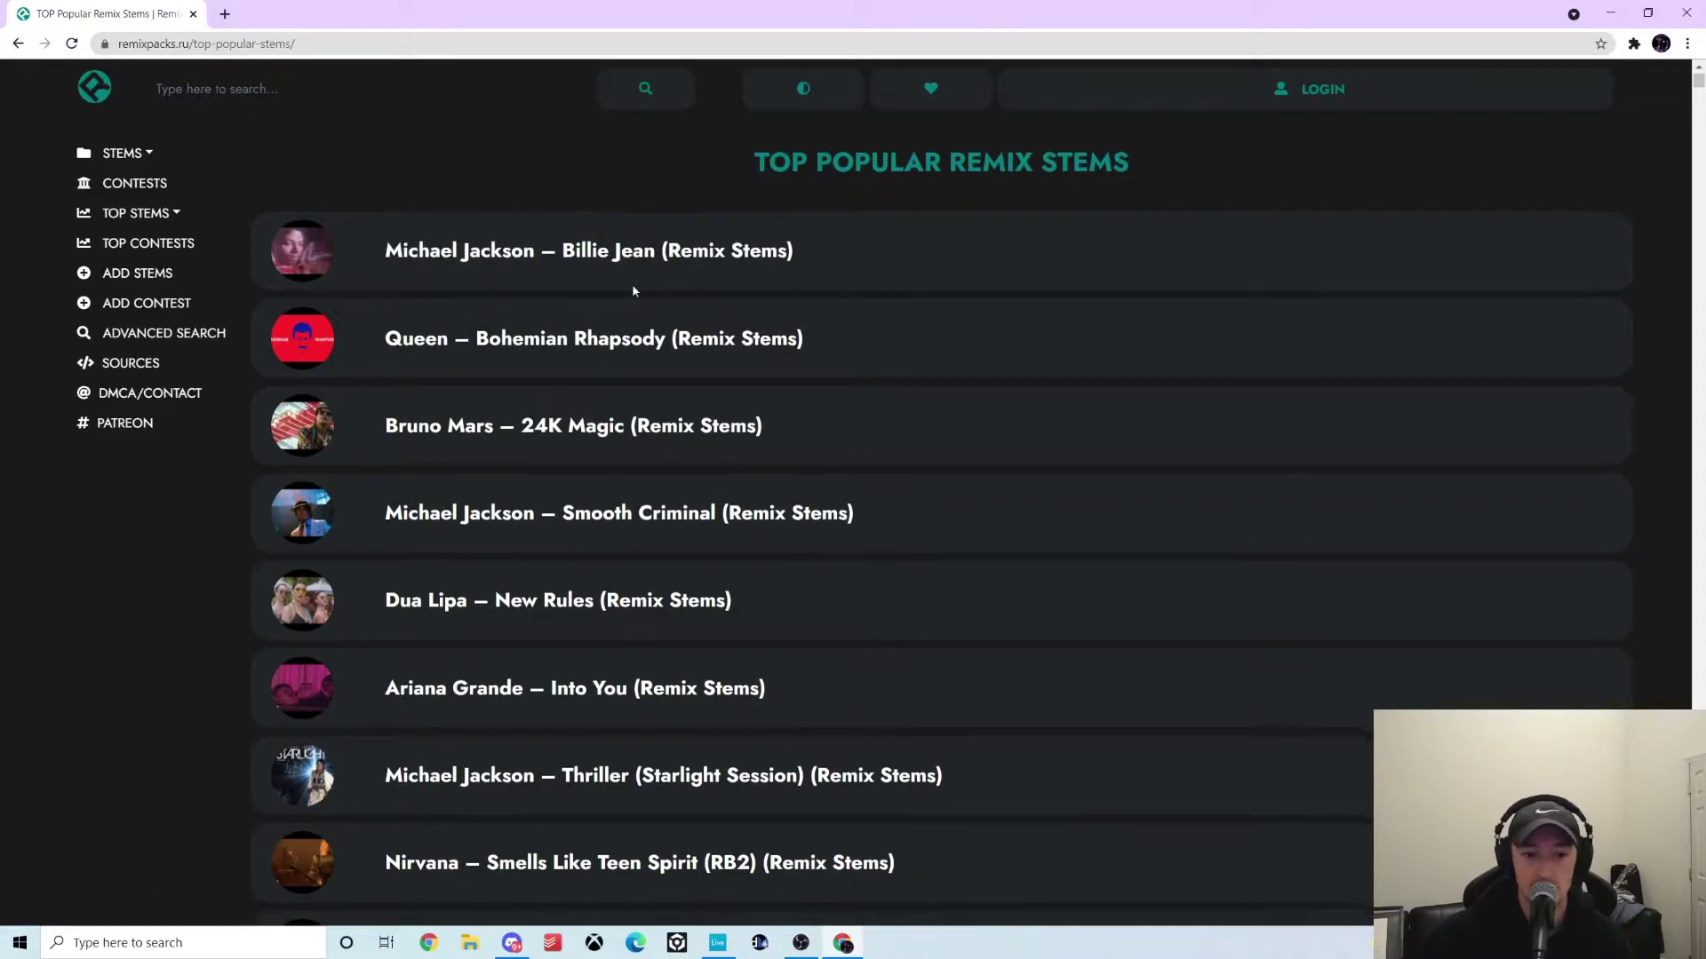
pyautogui.scroll(-1, 613, 280)
pyautogui.scroll(-2, 571, 275)
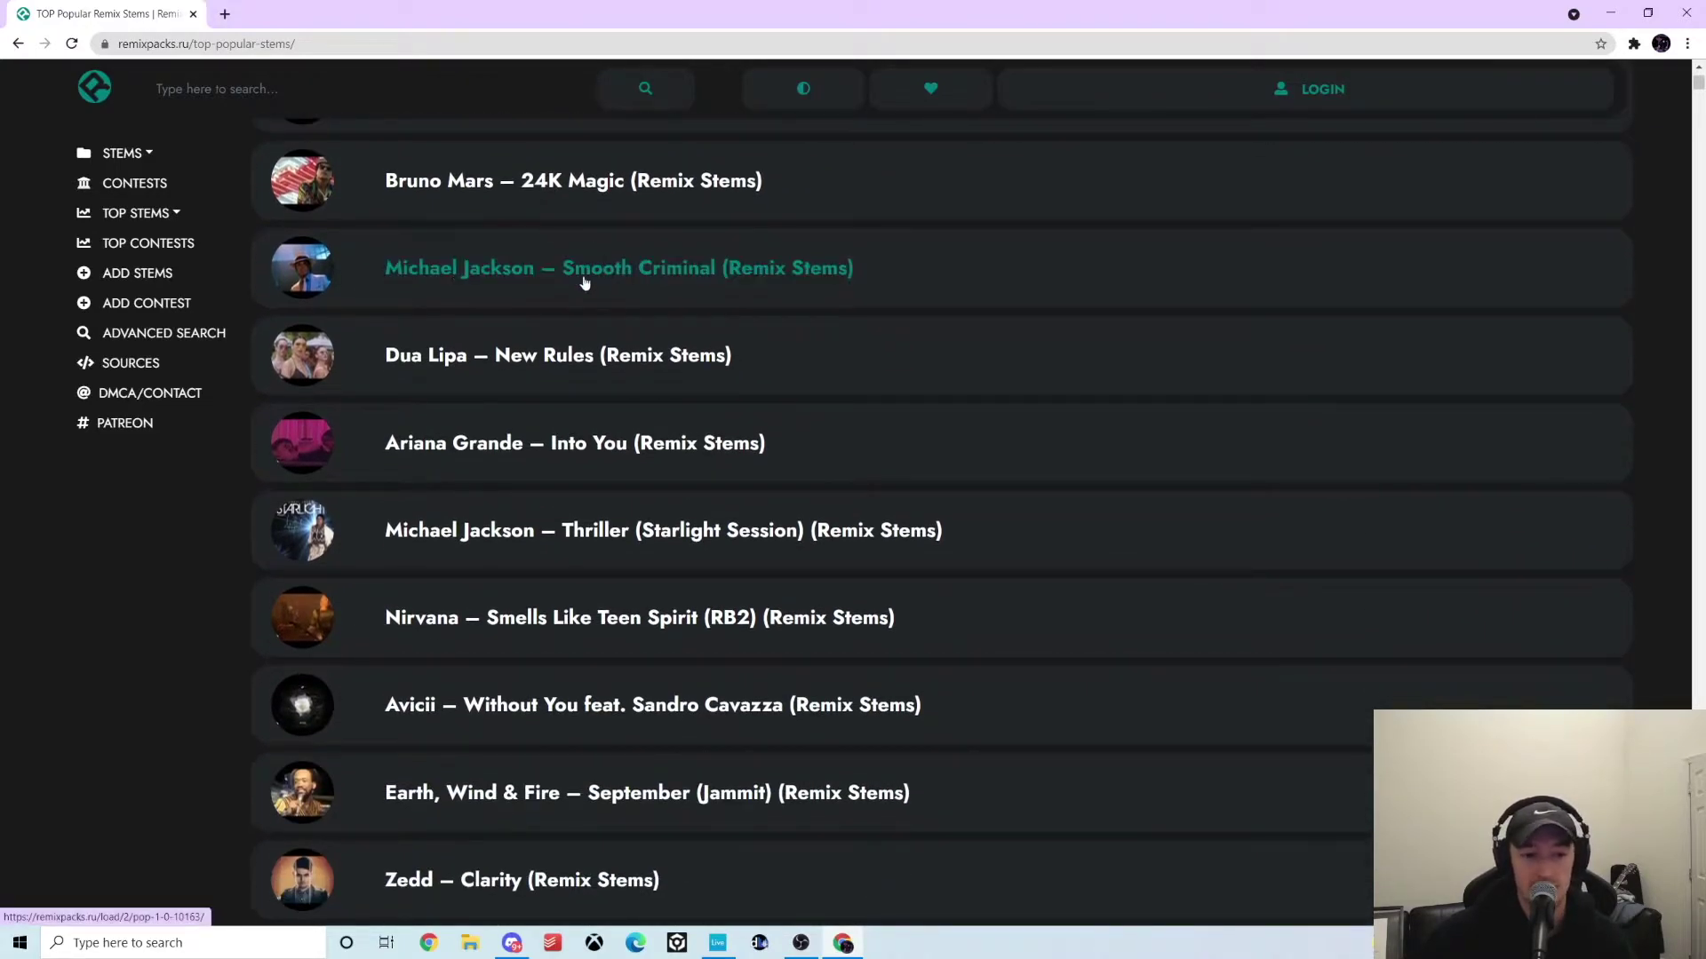
pyautogui.scroll(-1, 583, 284)
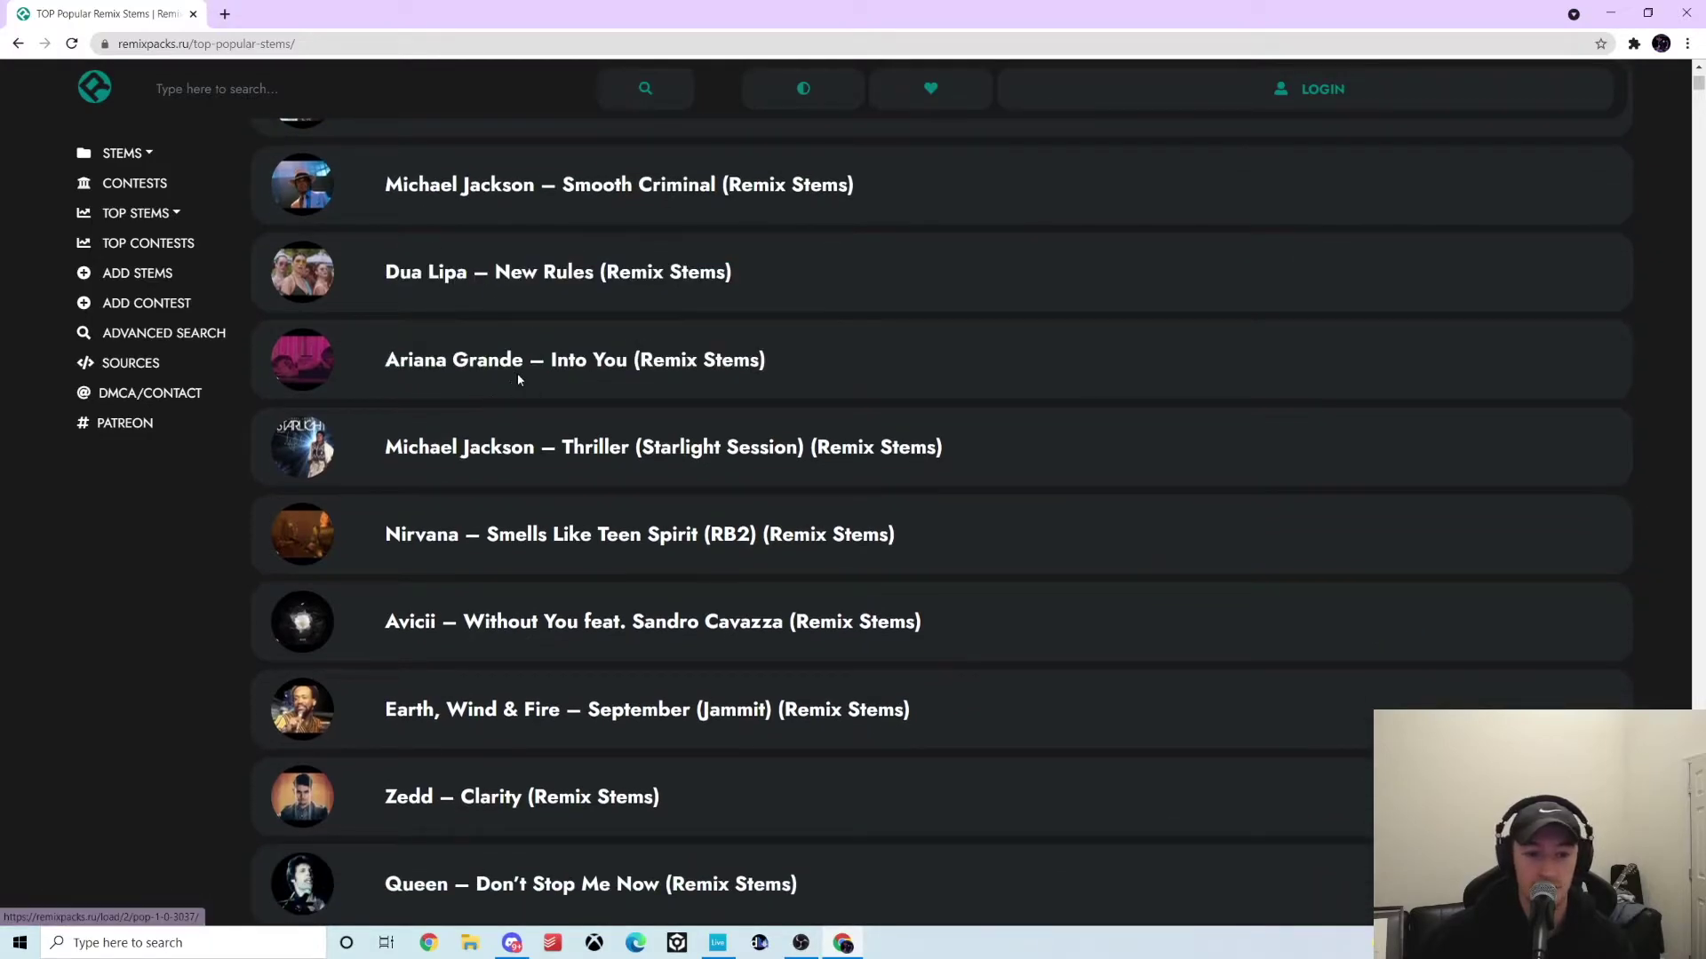
pyautogui.scroll(-3, 519, 380)
pyautogui.scroll(-3, 559, 391)
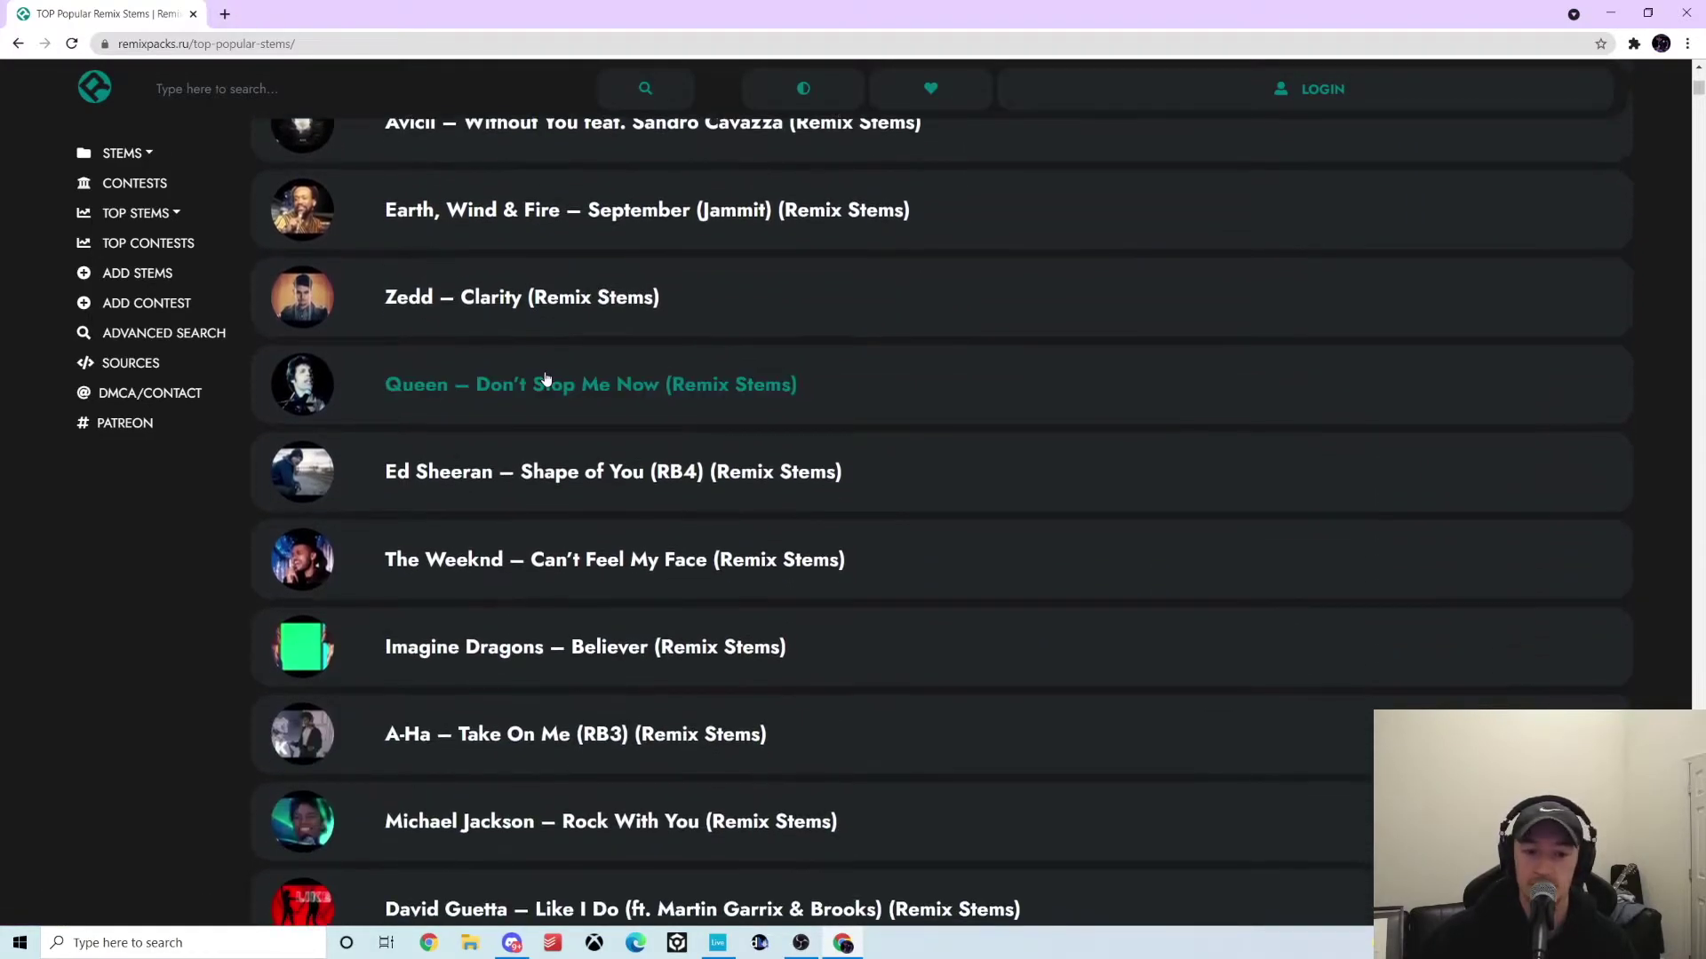
pyautogui.scroll(-2, 609, 494)
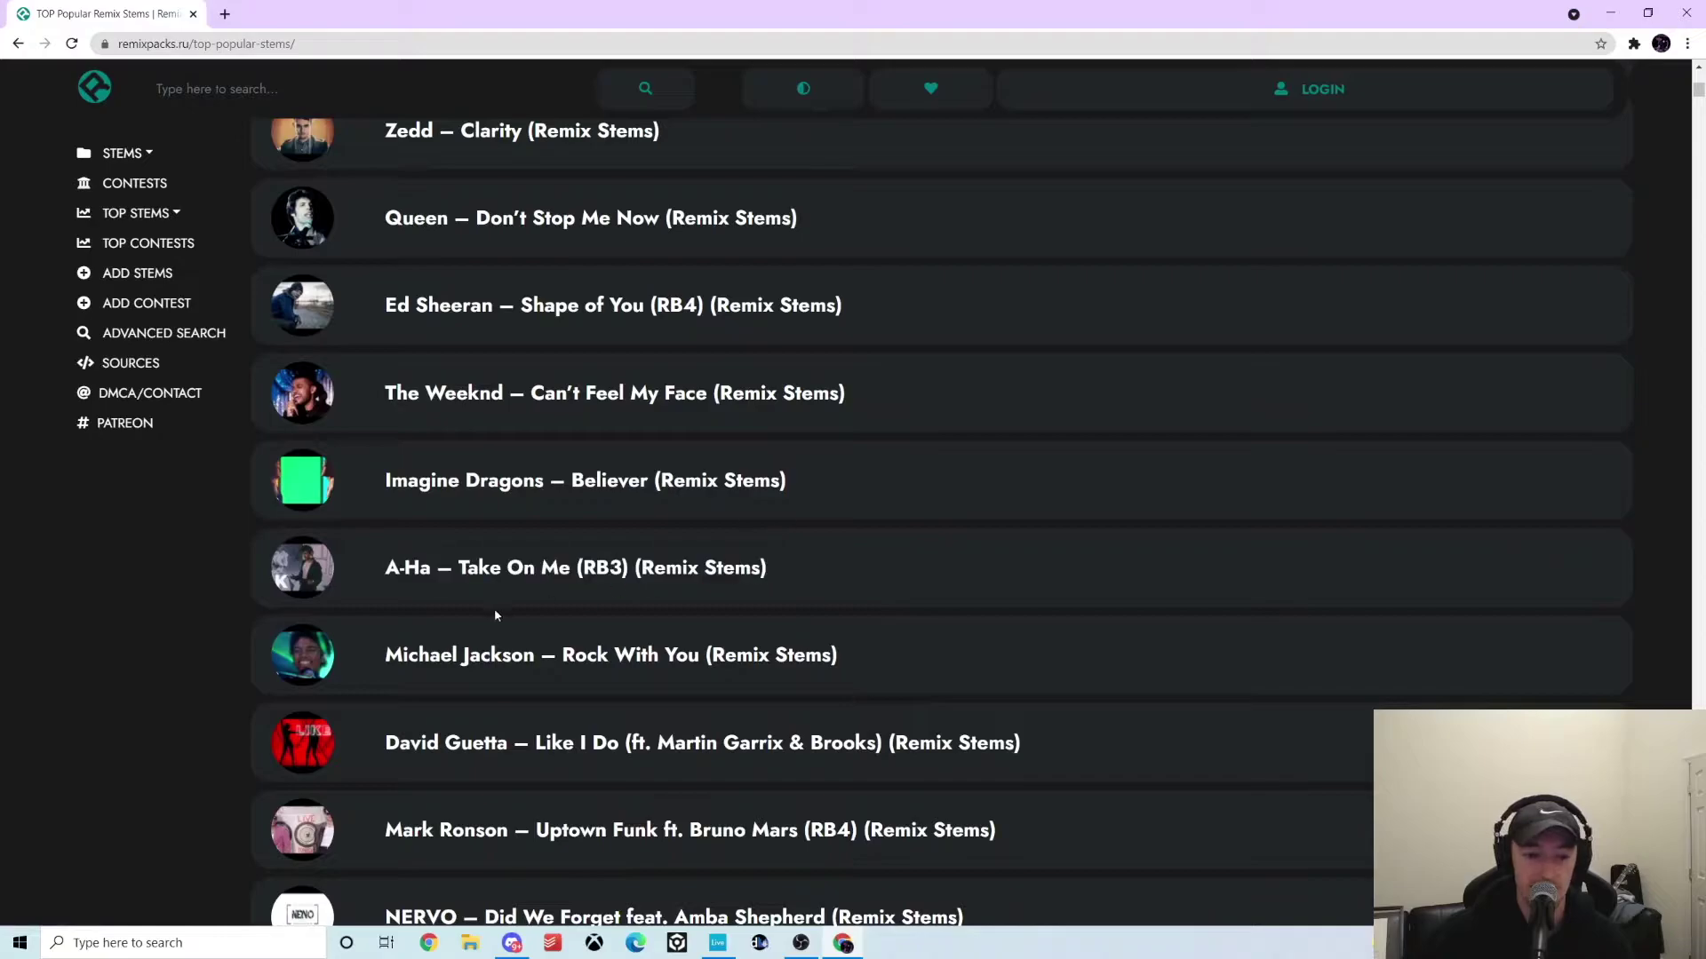
pyautogui.scroll(-2, 498, 599)
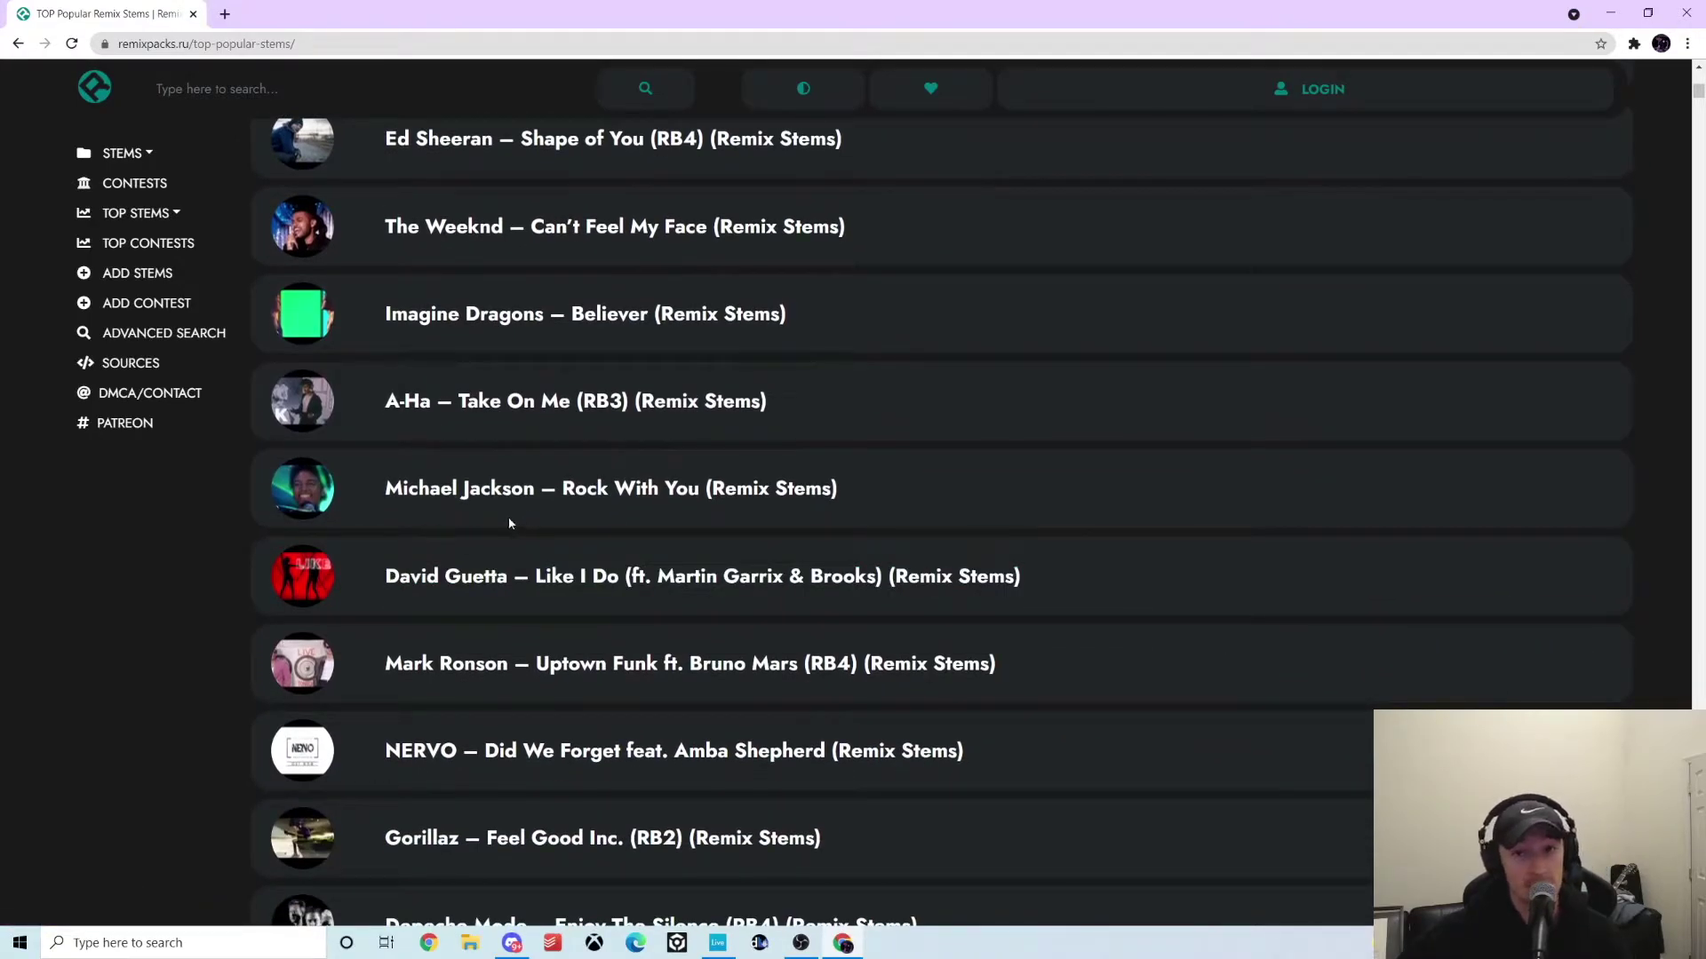
pyautogui.scroll(2, 420, 538)
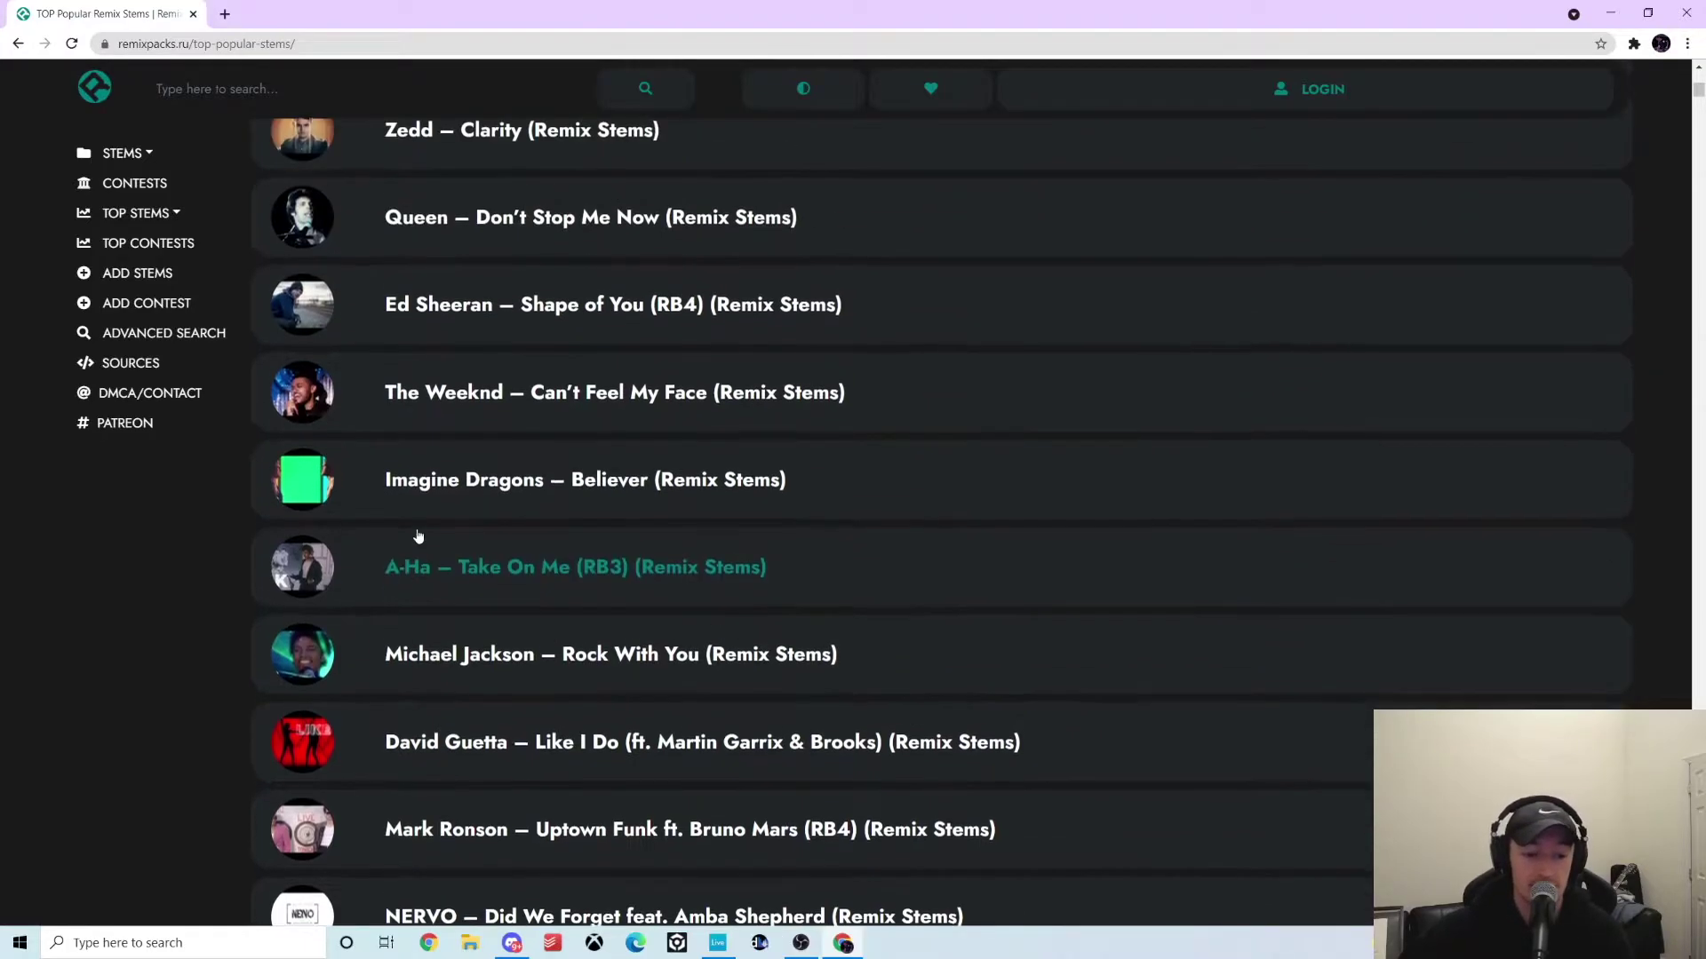
pyautogui.scroll(-5, 418, 537)
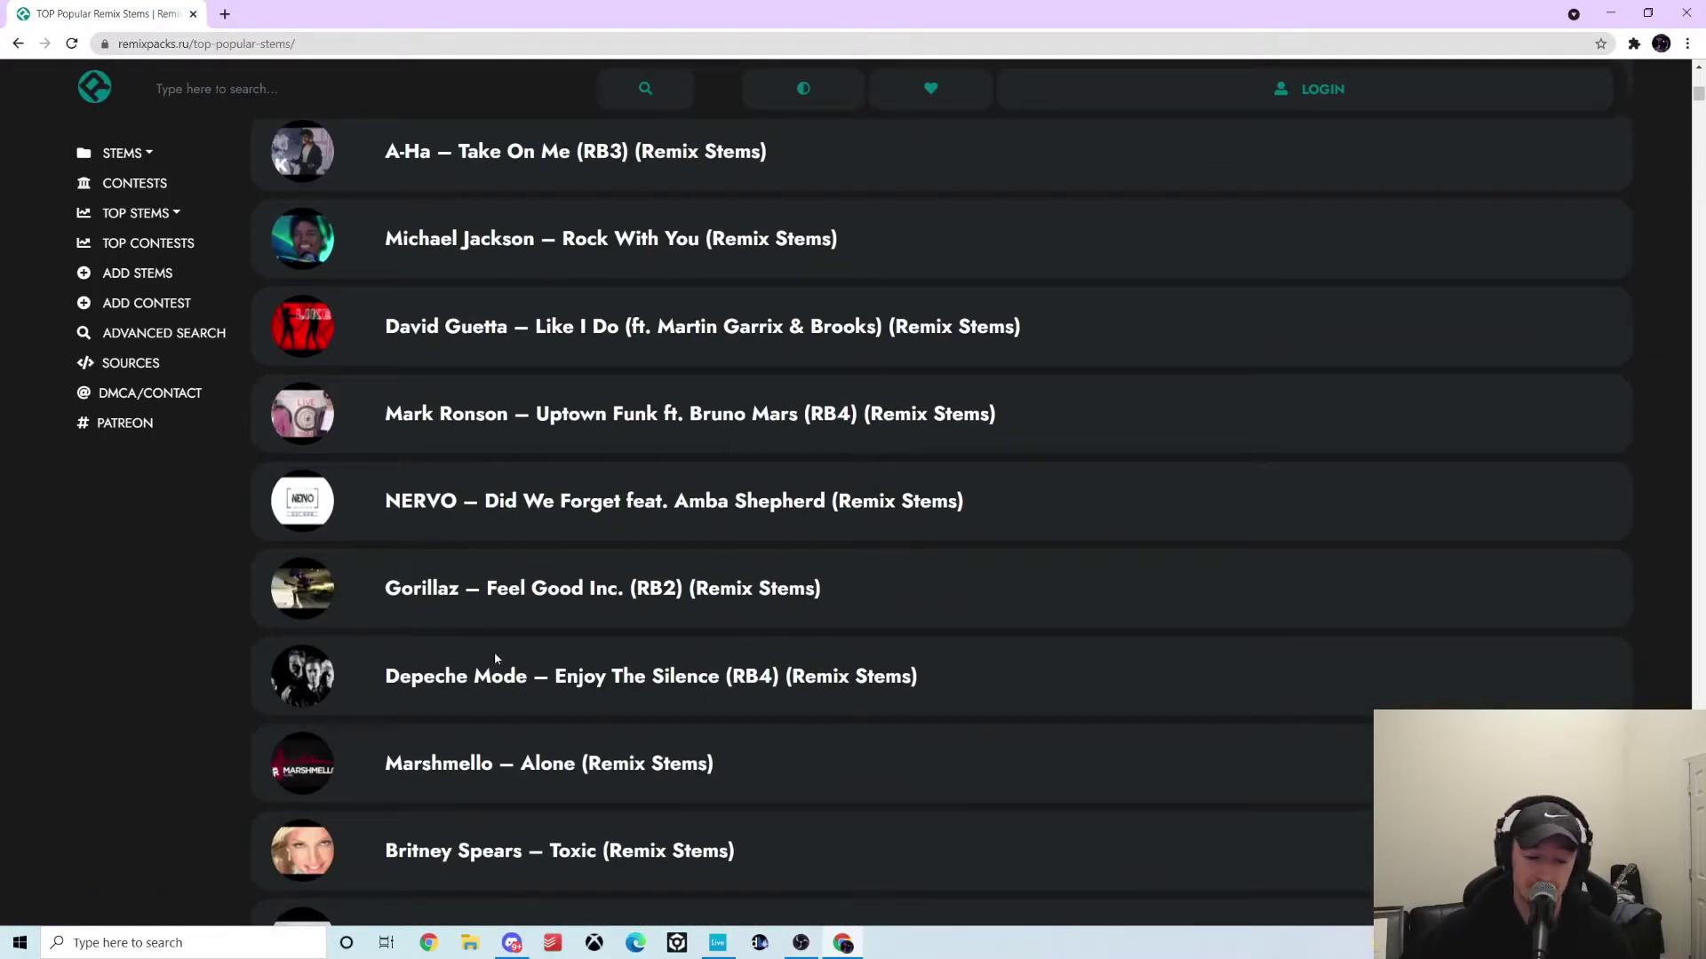
pyautogui.scroll(-3, 142, 850)
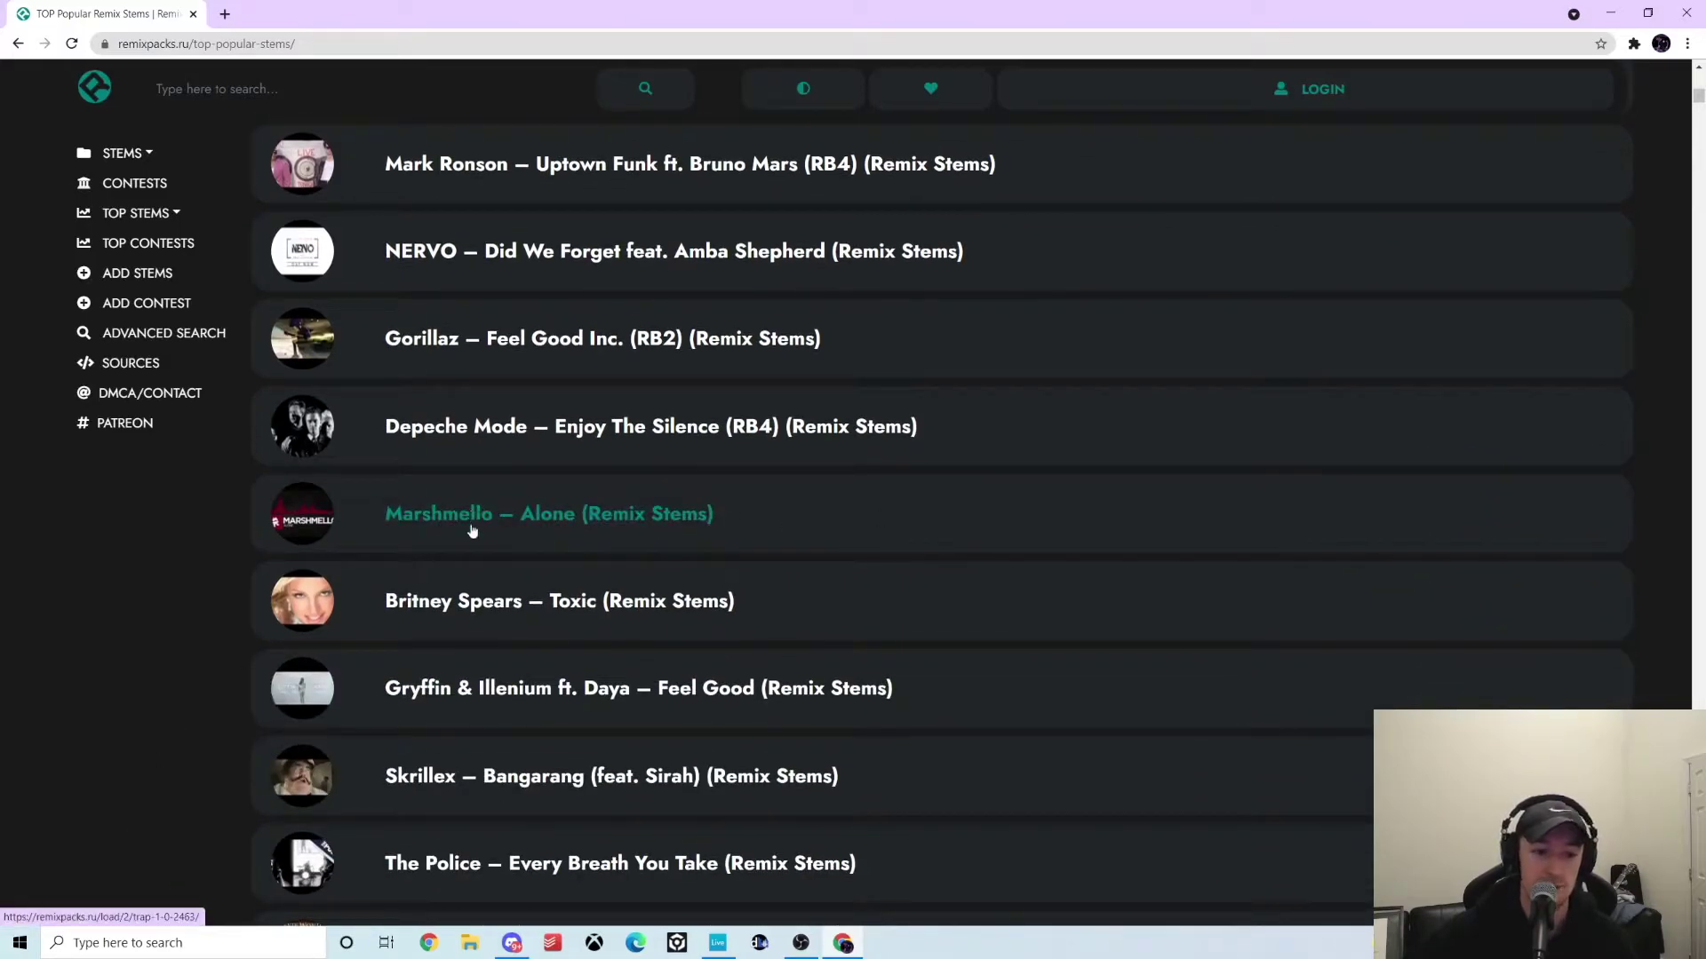
# Step: Open the Marshmello – Alone stems page, try its 636 MB download, then close the Yandex Disk tab
pyautogui.click(474, 522)
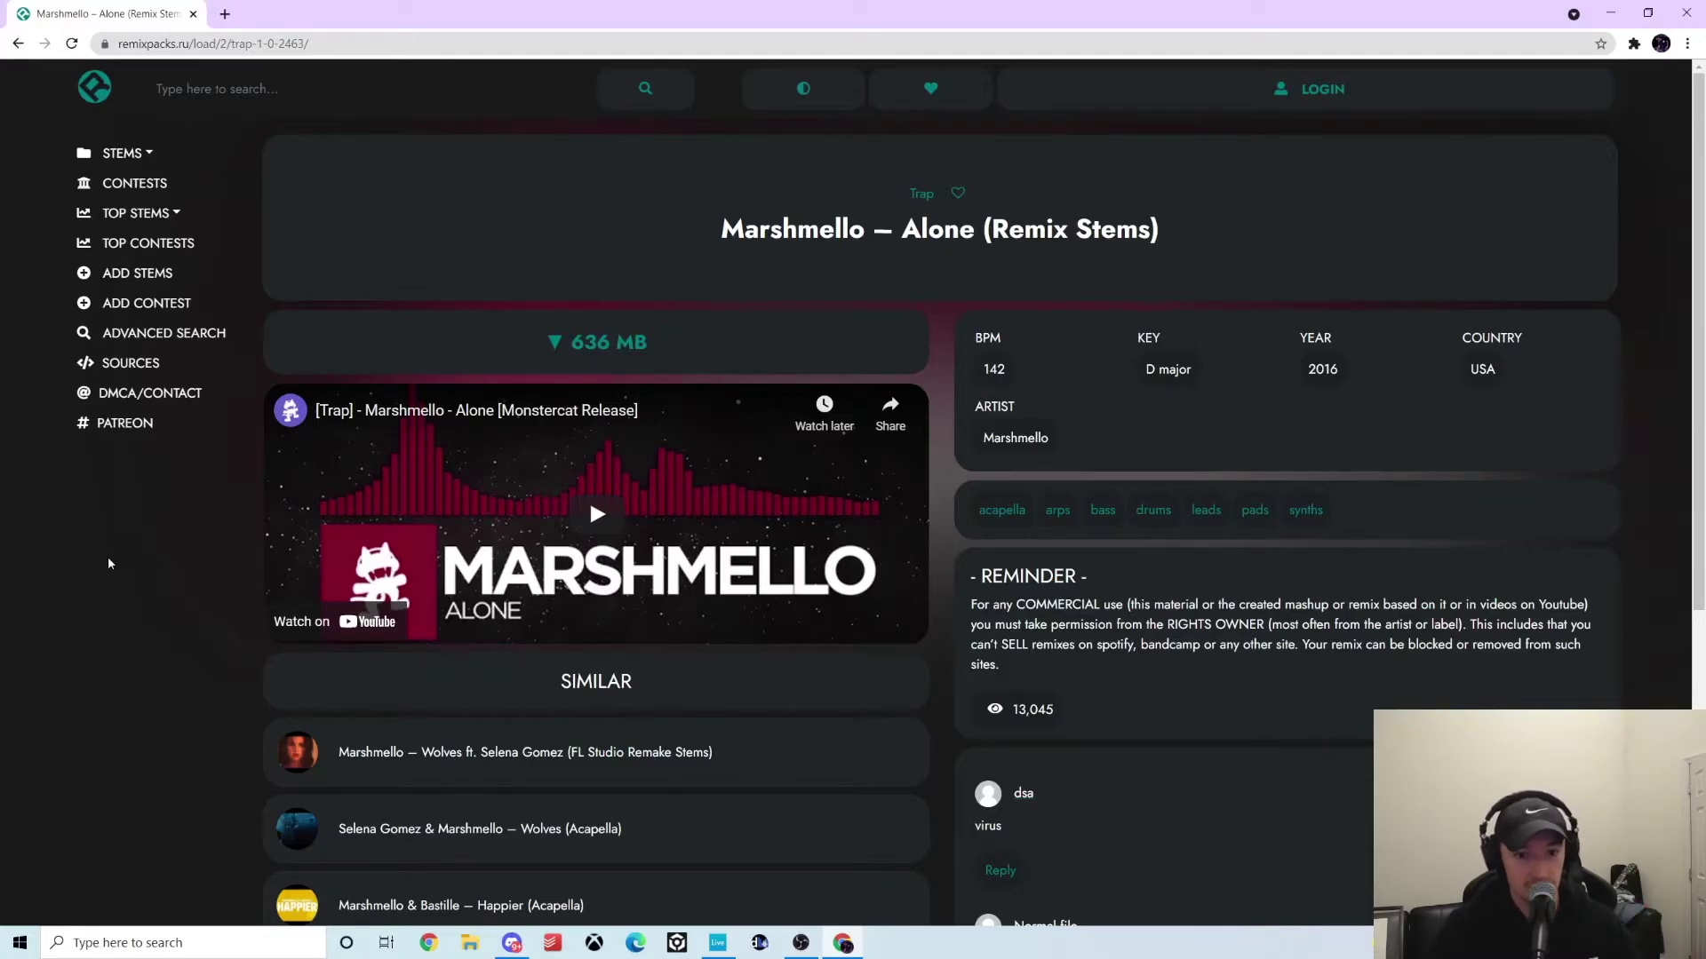
pyautogui.click(574, 350)
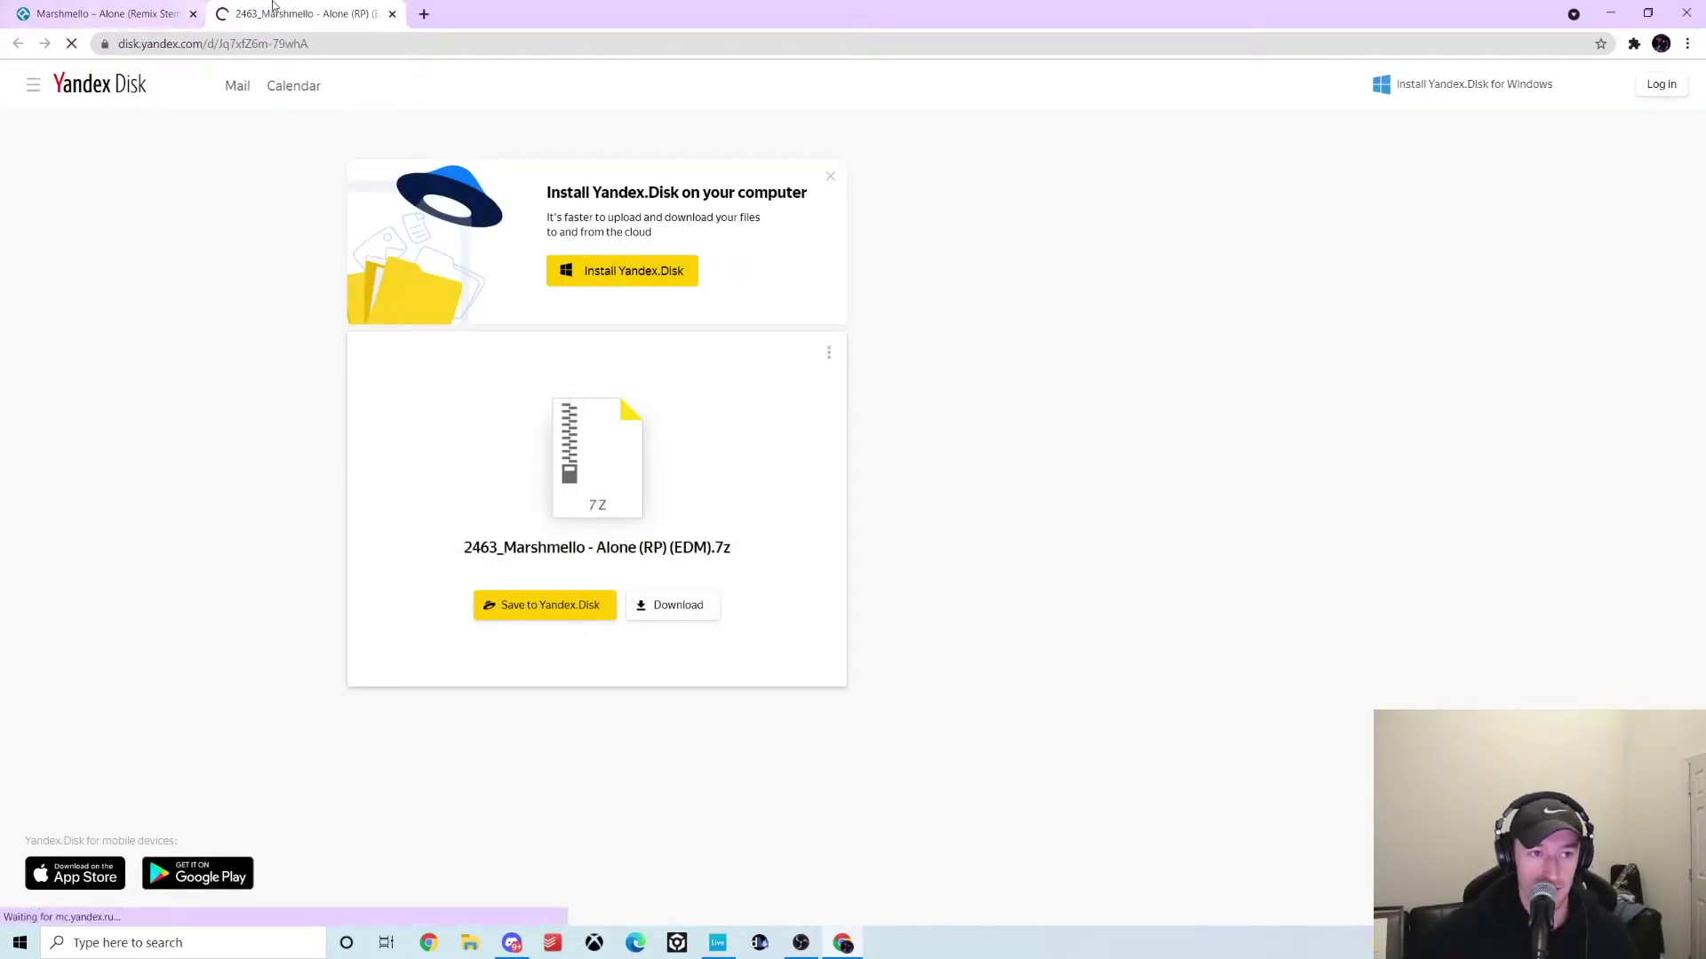
pyautogui.click(392, 15)
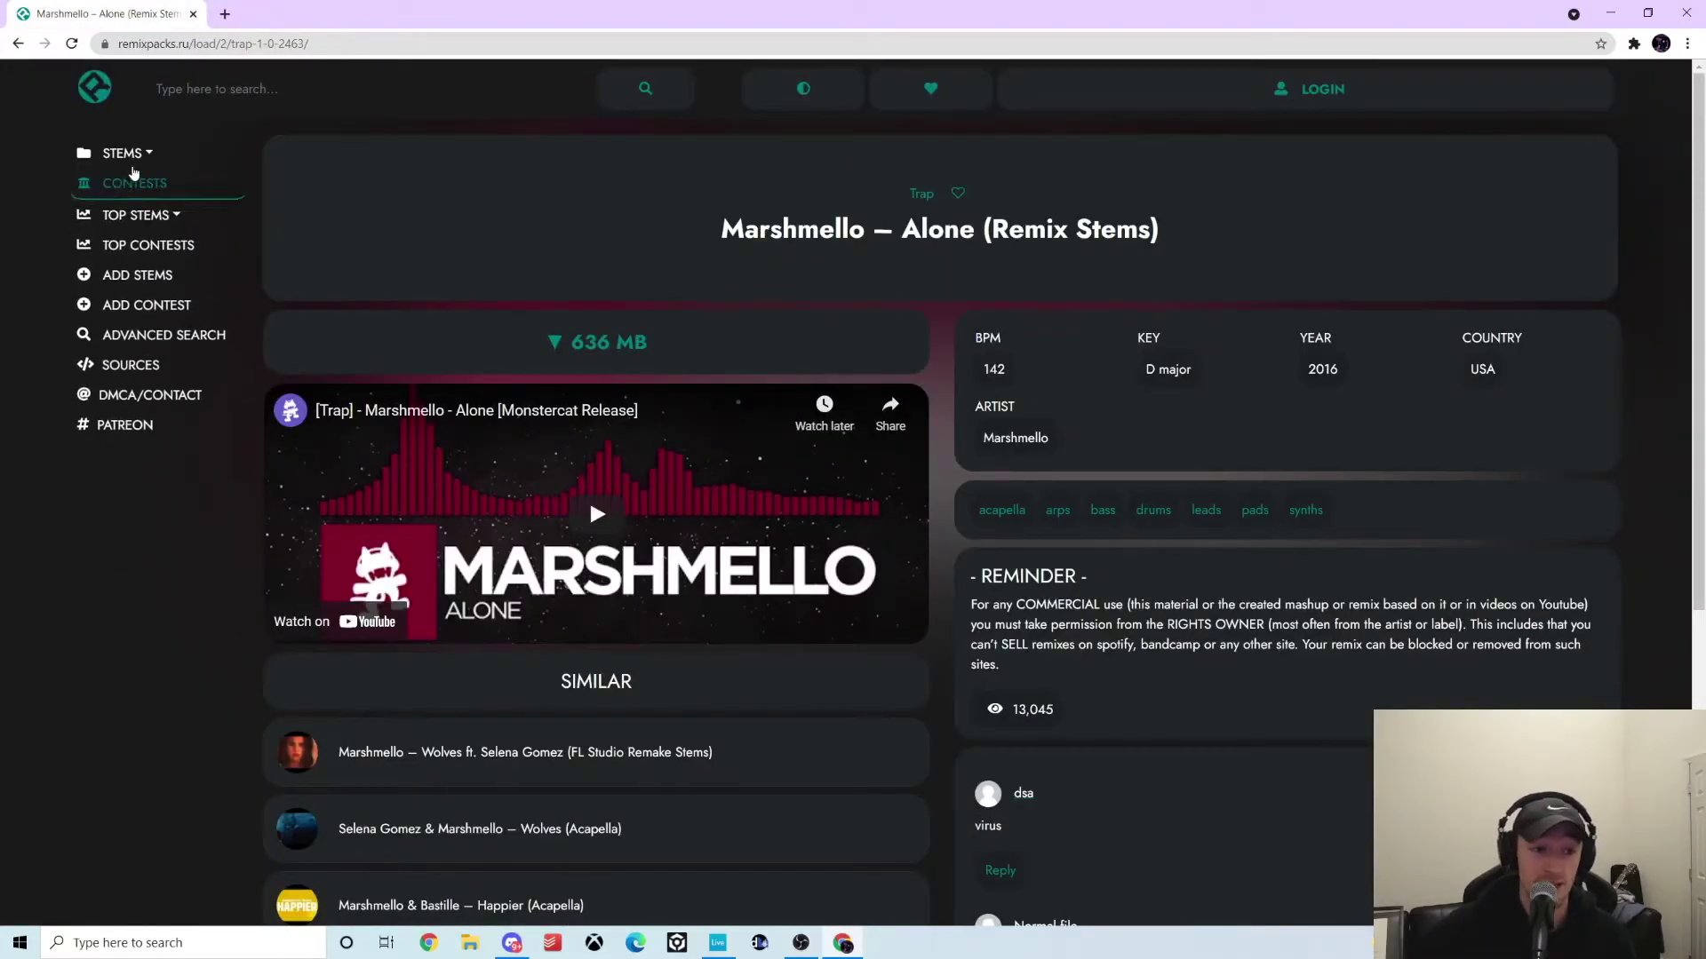
# Step: Search the site for 'play the funky' and open the Wild Cherry – Play That Funky Music (OGG) stems
pyautogui.click(324, 91)
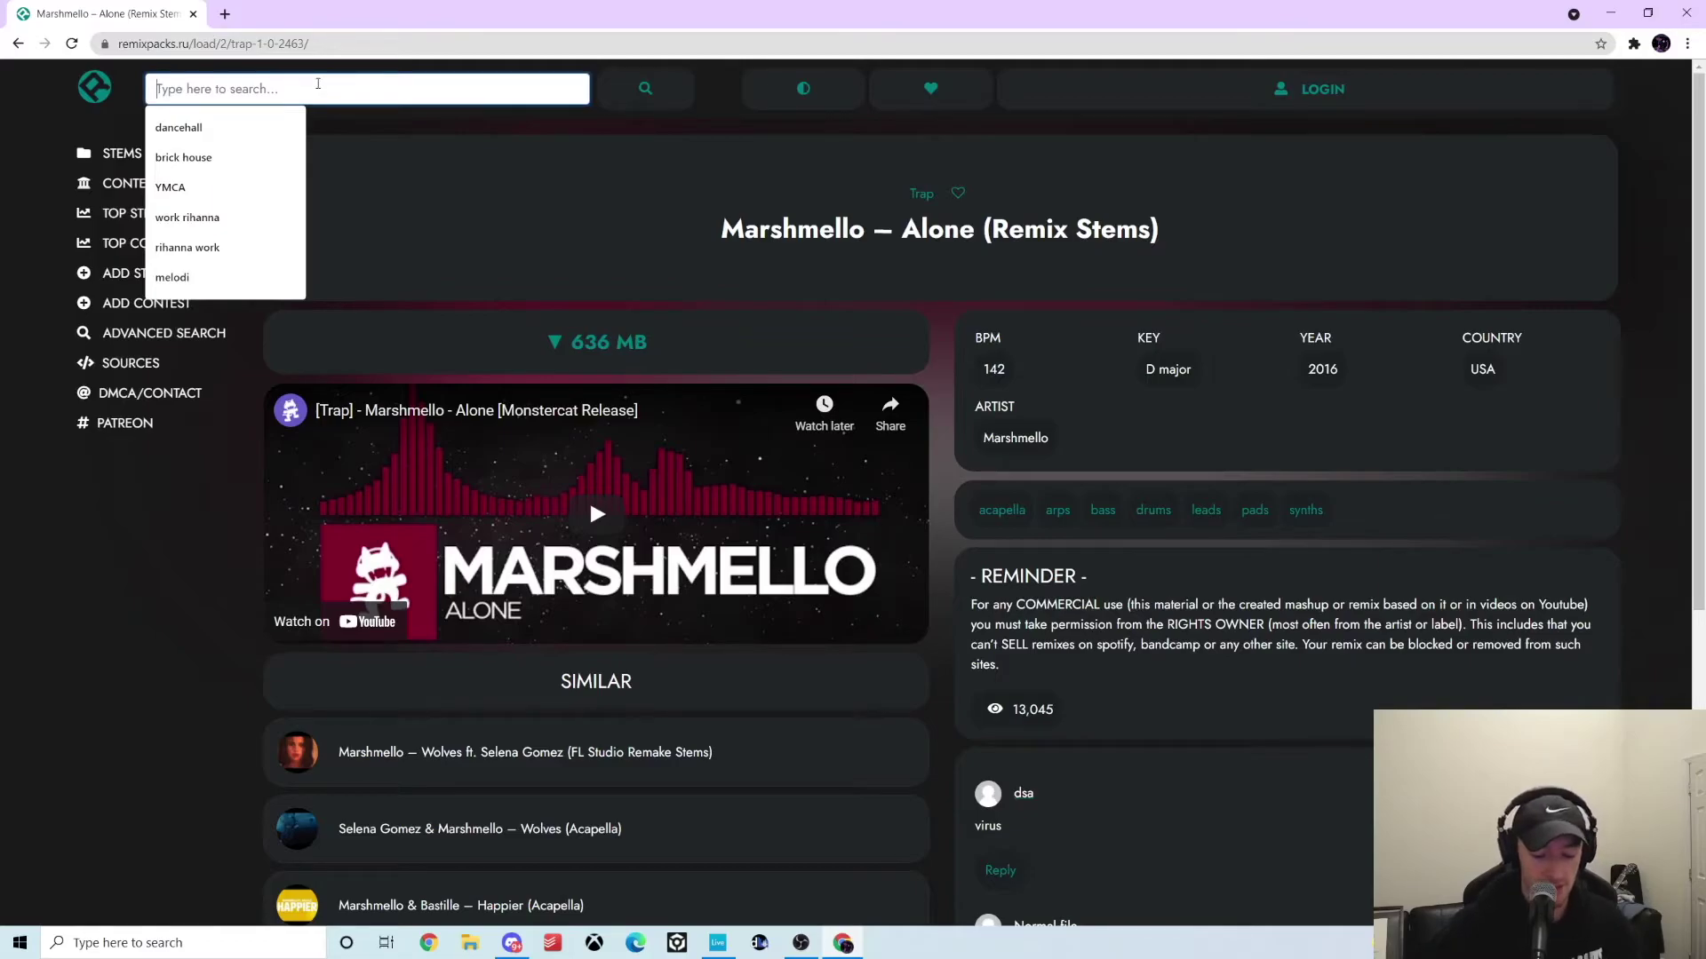
pyautogui.write('play the fu')
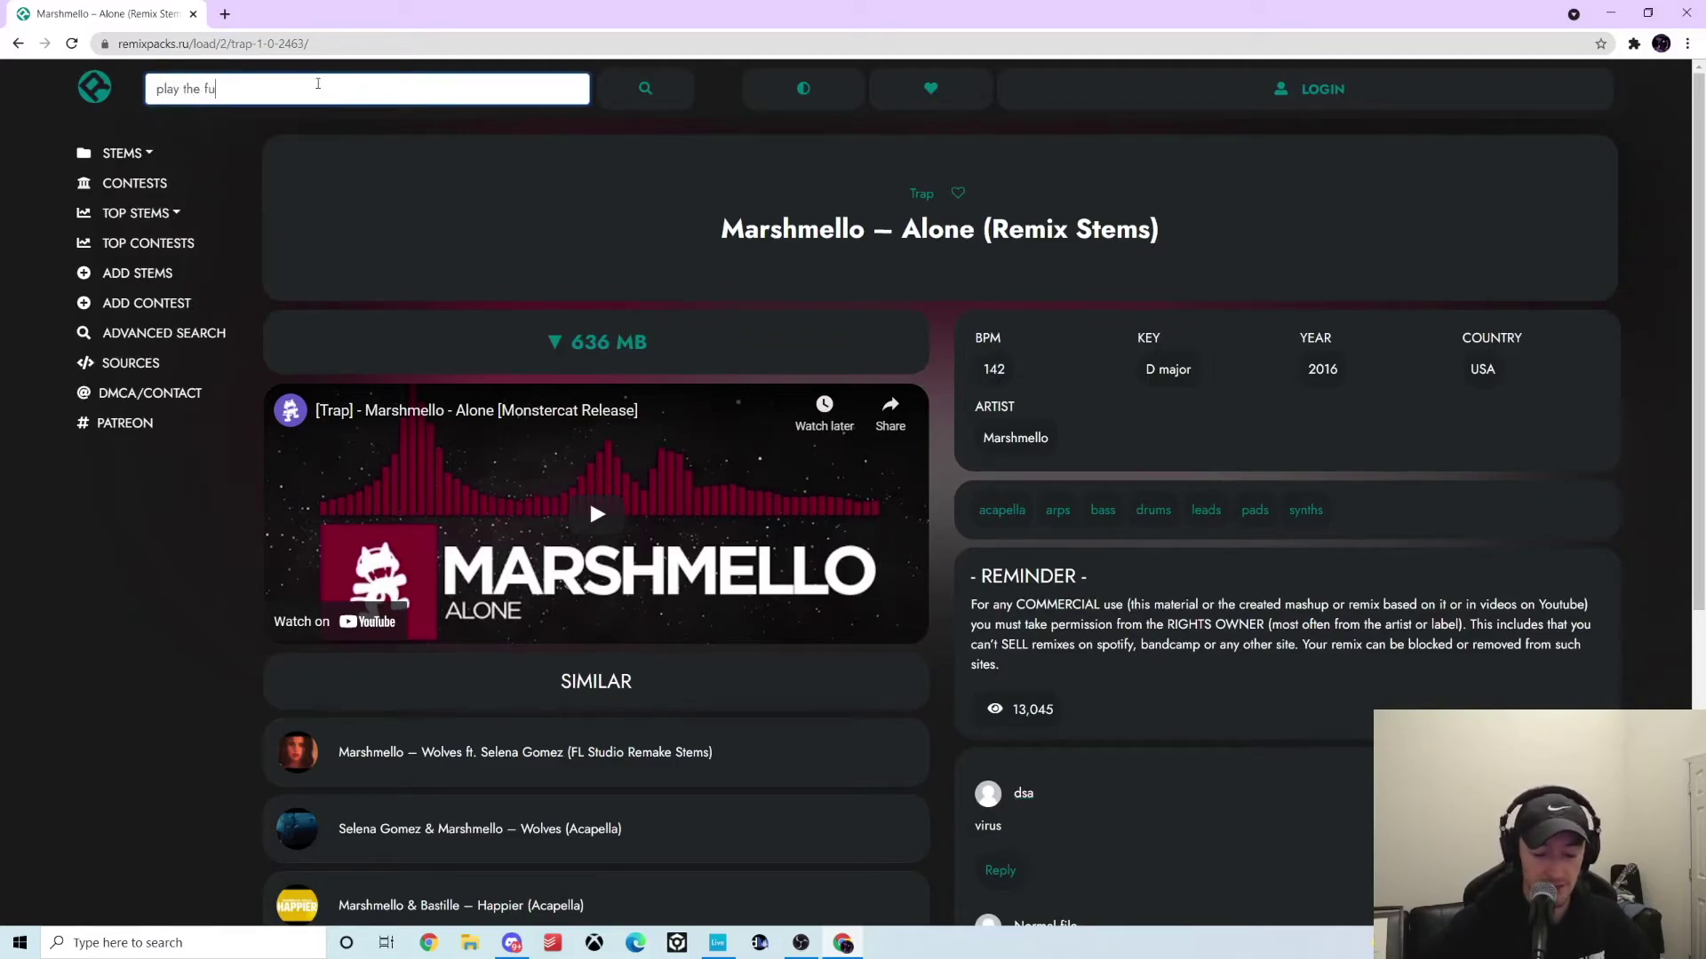
pyautogui.write('nky')
pyautogui.press('Down')
pyautogui.press('Return')
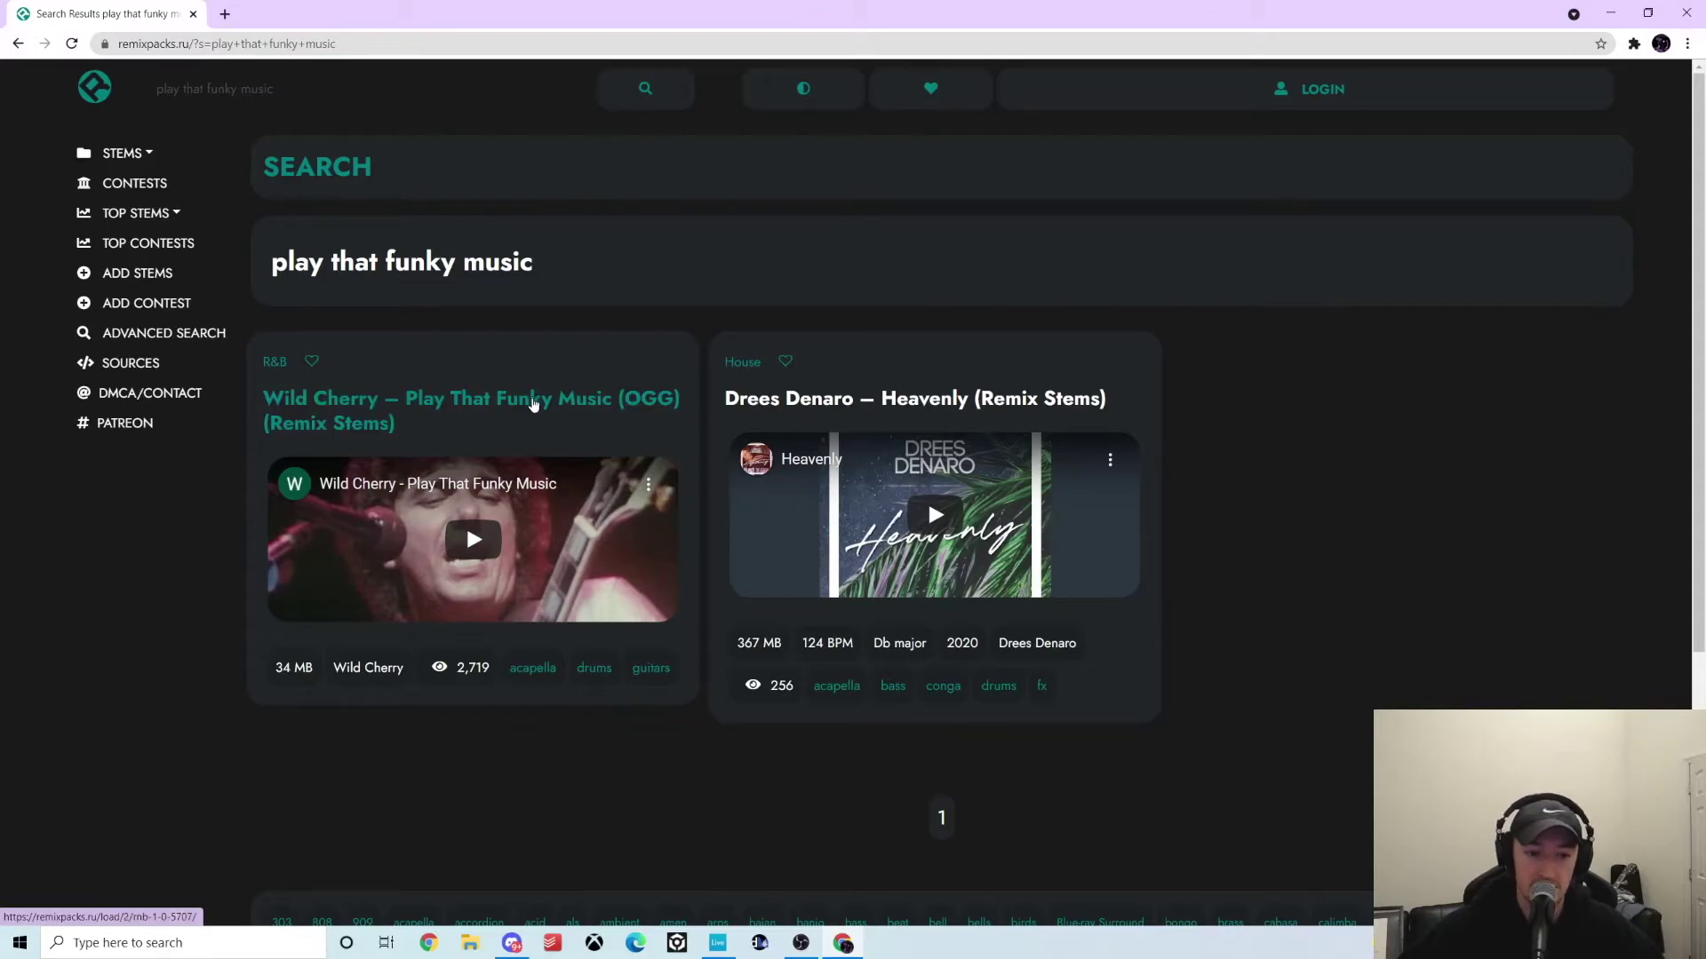
pyautogui.click(533, 409)
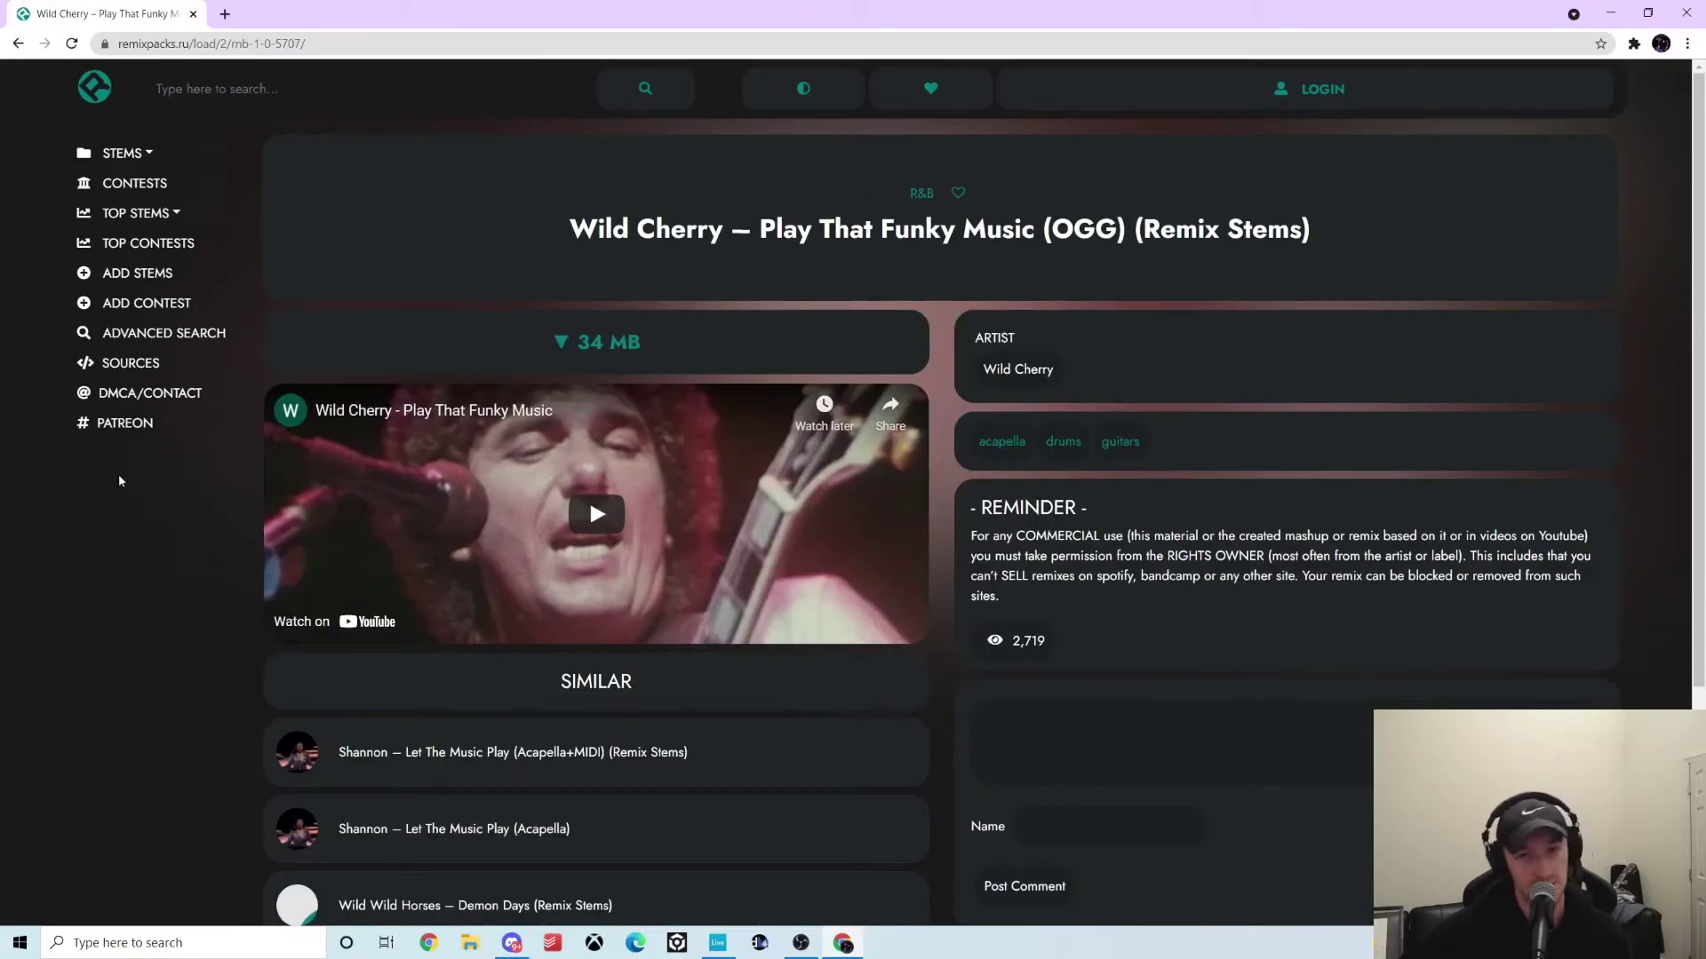